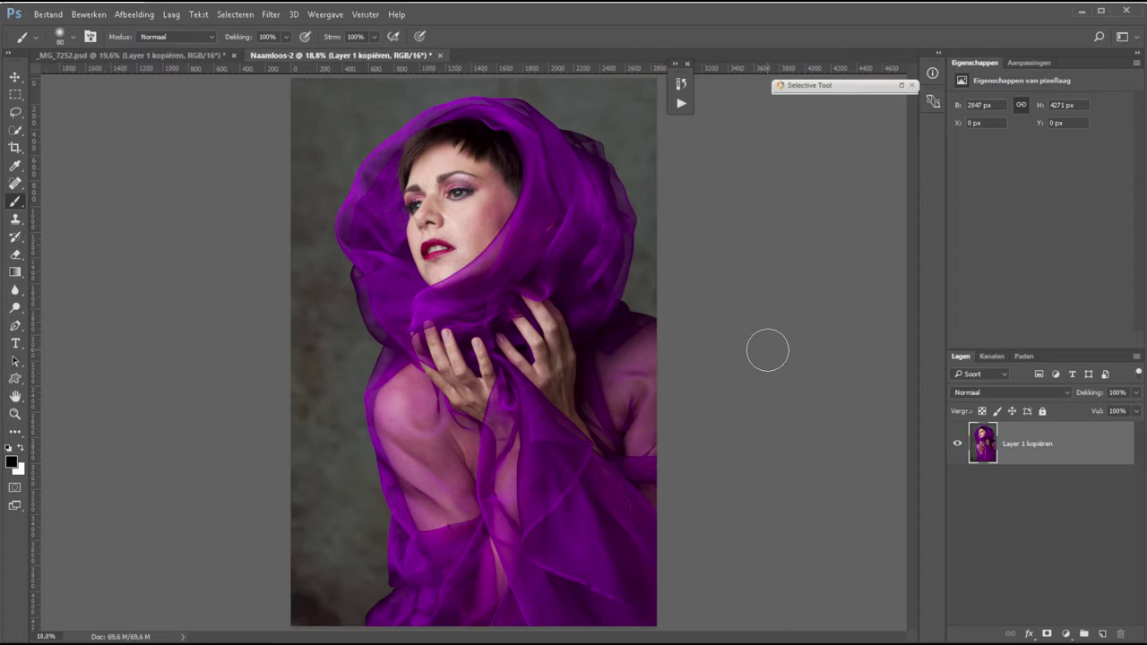
Duplicate the portrait layer with Ctrl+J to create Layer 1 kopiëren 2 above it.
{"action": "key", "text": "ctrl+j"}
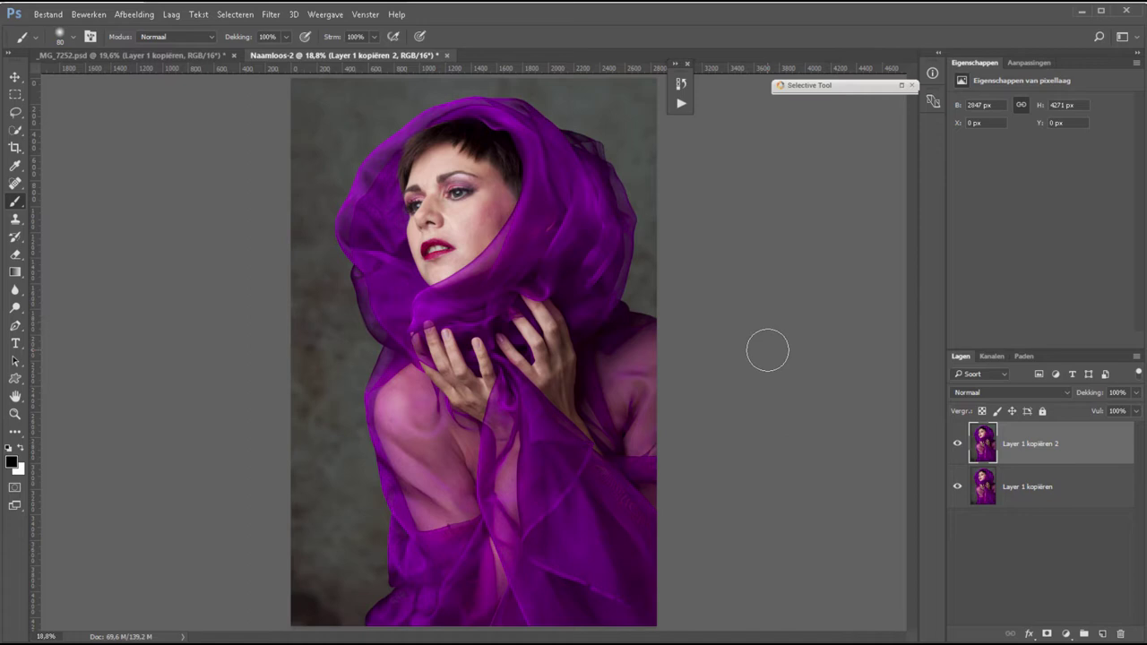
Zoom into the face and convert Layer 1 kopiëren 2 into a smart object.
{"action": "key", "text": "z"}
{"action": "left_click_drag", "start_coordinate": [361, 114], "coordinate": [544, 299]}
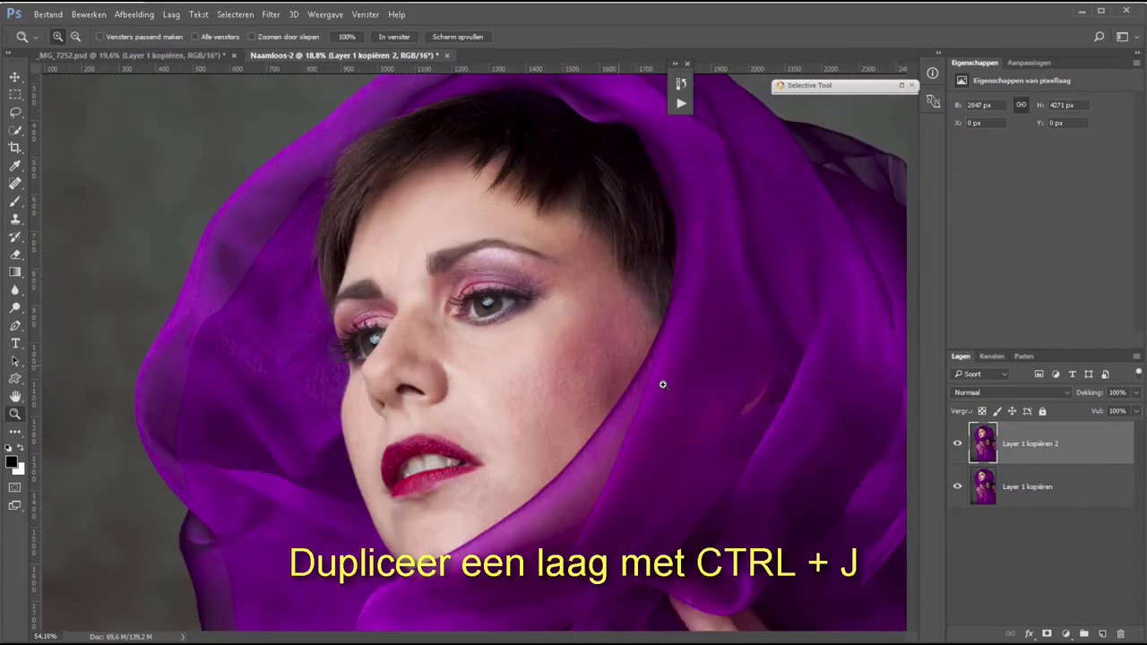
{"action": "left_click", "coordinate": [699, 412]}
{"action": "left_click", "coordinate": [743, 456]}
{"action": "left_click_drag", "start_coordinate": [624, 394], "coordinate": [554, 327]}
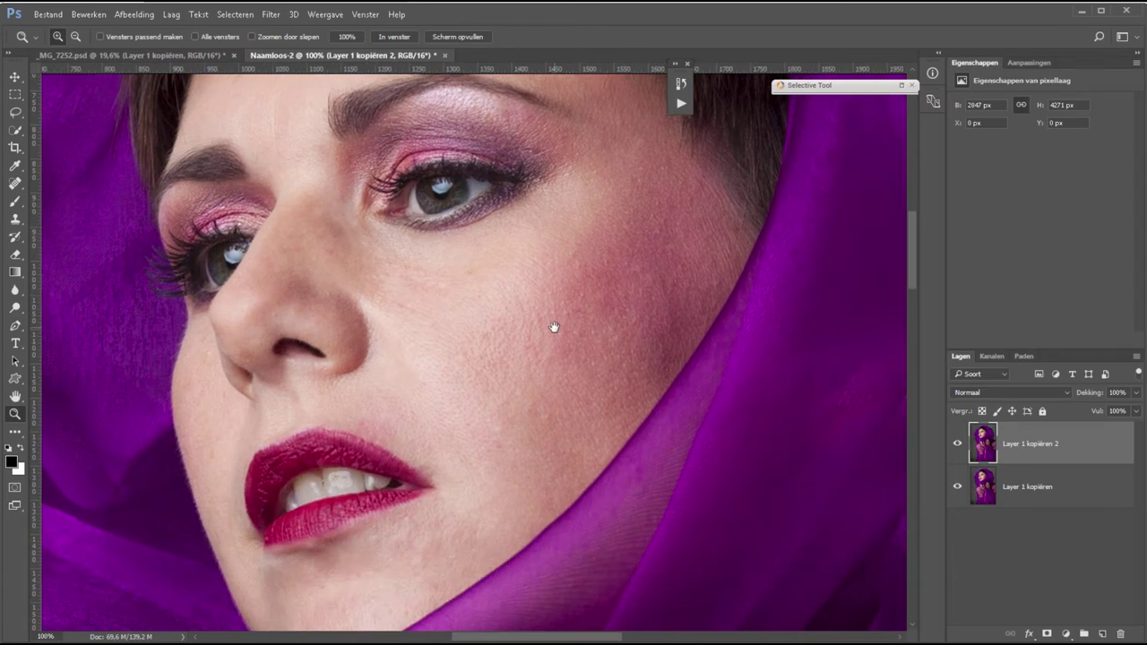
{"action": "right_click", "coordinate": [1085, 446]}
{"action": "left_click", "coordinate": [953, 219]}
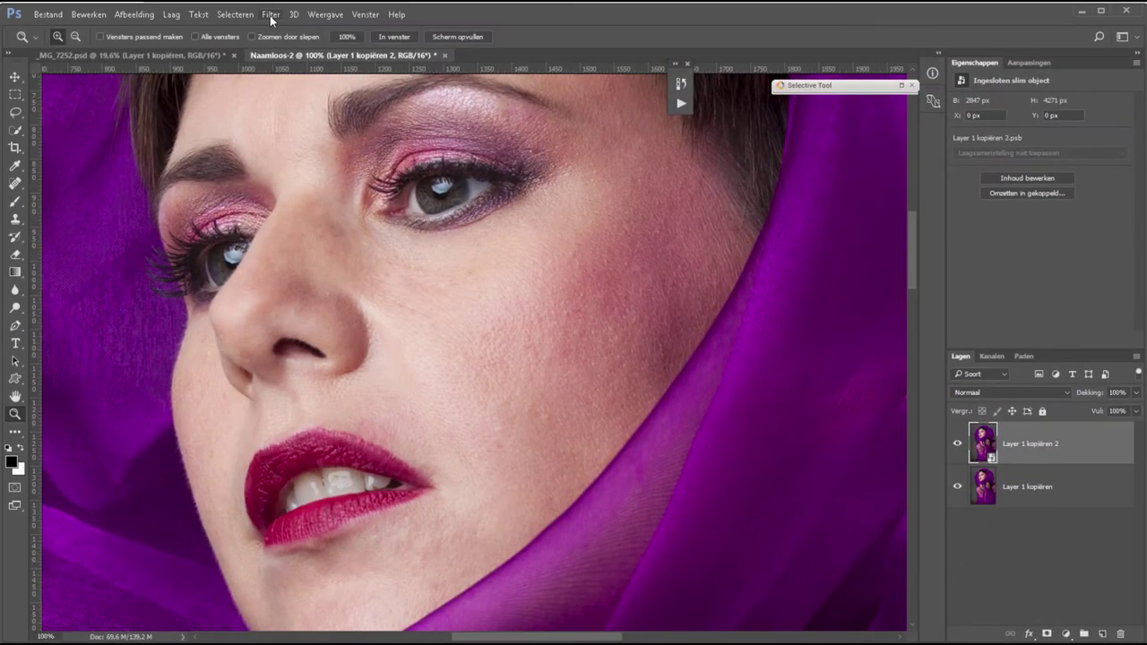
Apply an Oppervlak vervagen smart filter with radius 2 pixels and threshold 10.
{"action": "left_click", "coordinate": [271, 15]}
{"action": "mouse_move", "coordinate": [287, 242]}
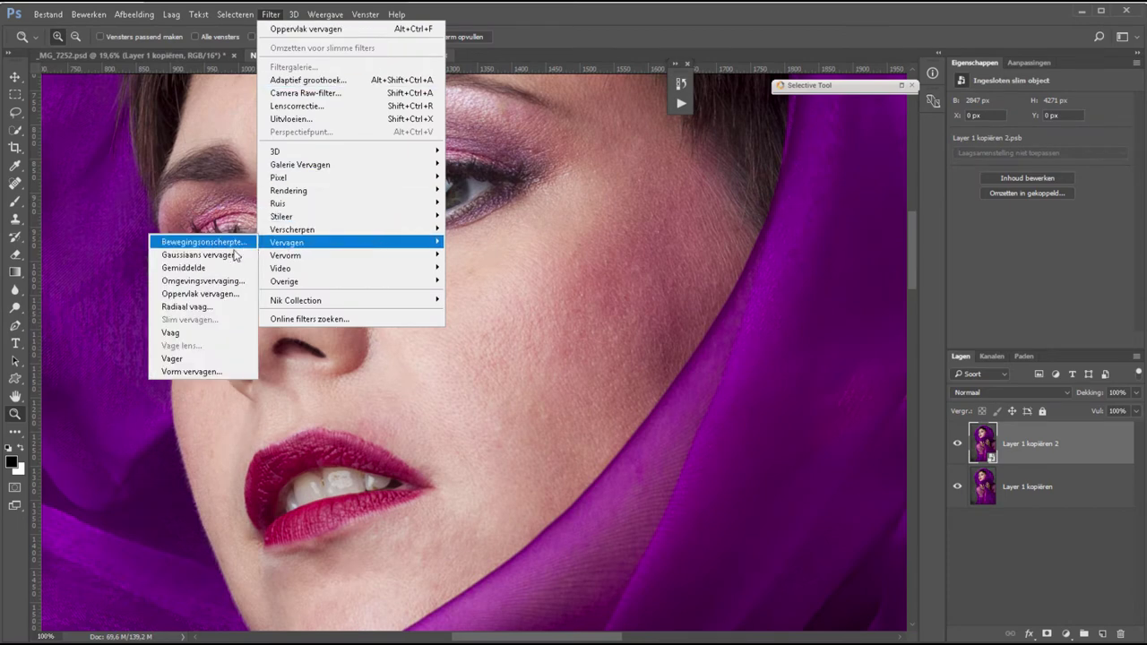
{"action": "left_click", "coordinate": [228, 294]}
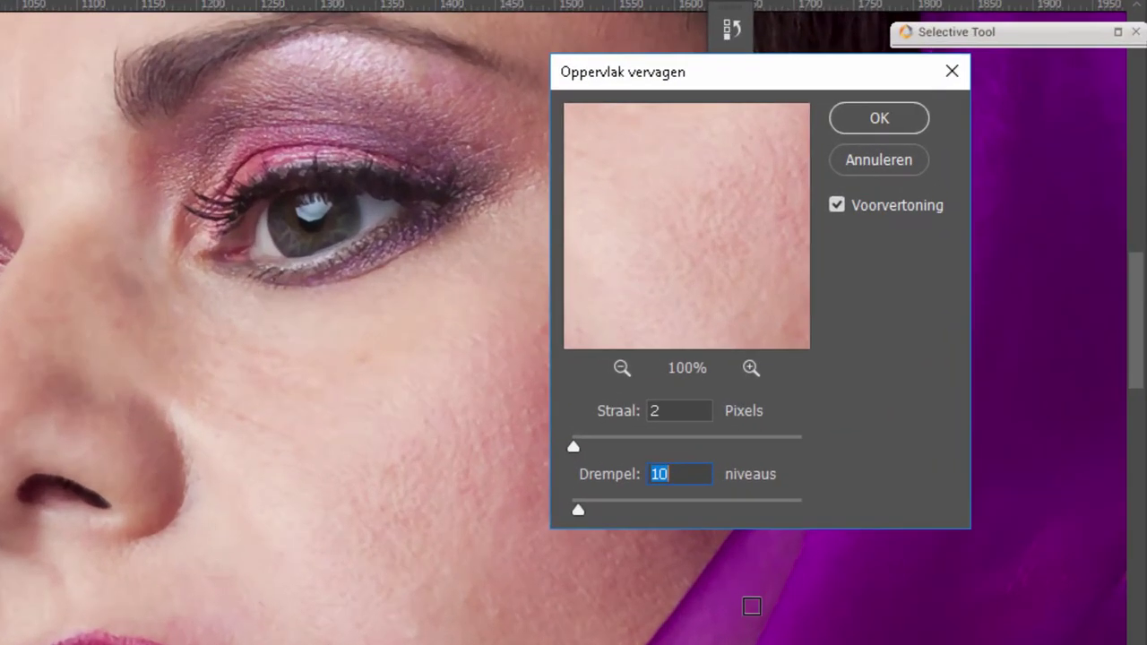
{"action": "left_click", "coordinate": [616, 439]}
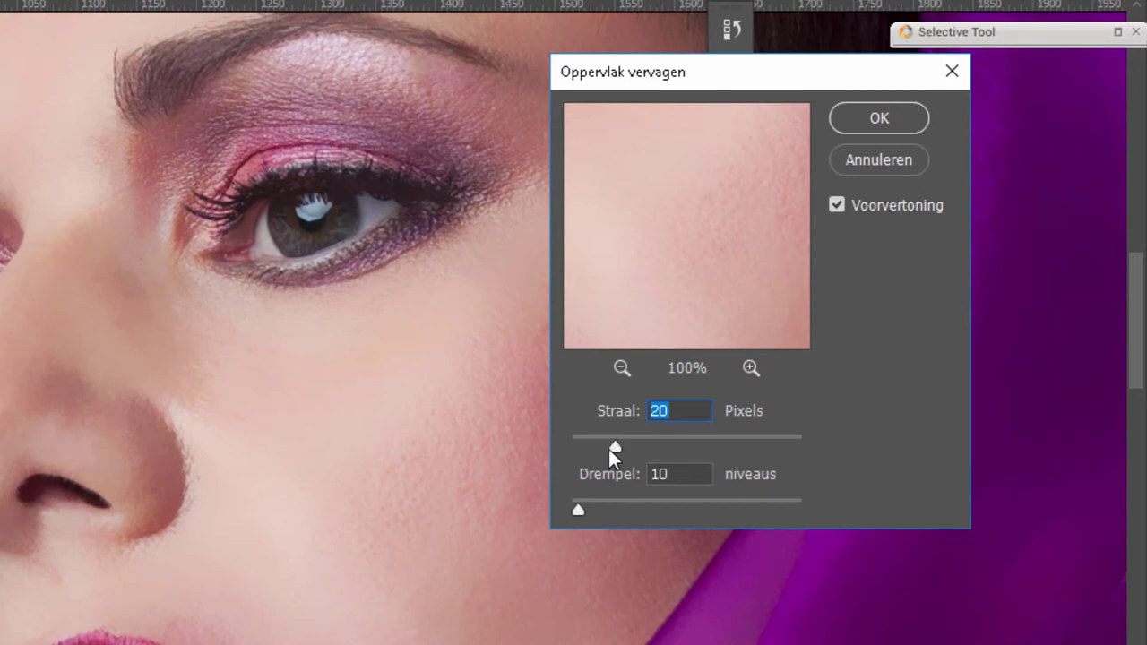
{"action": "type", "text": "2"}
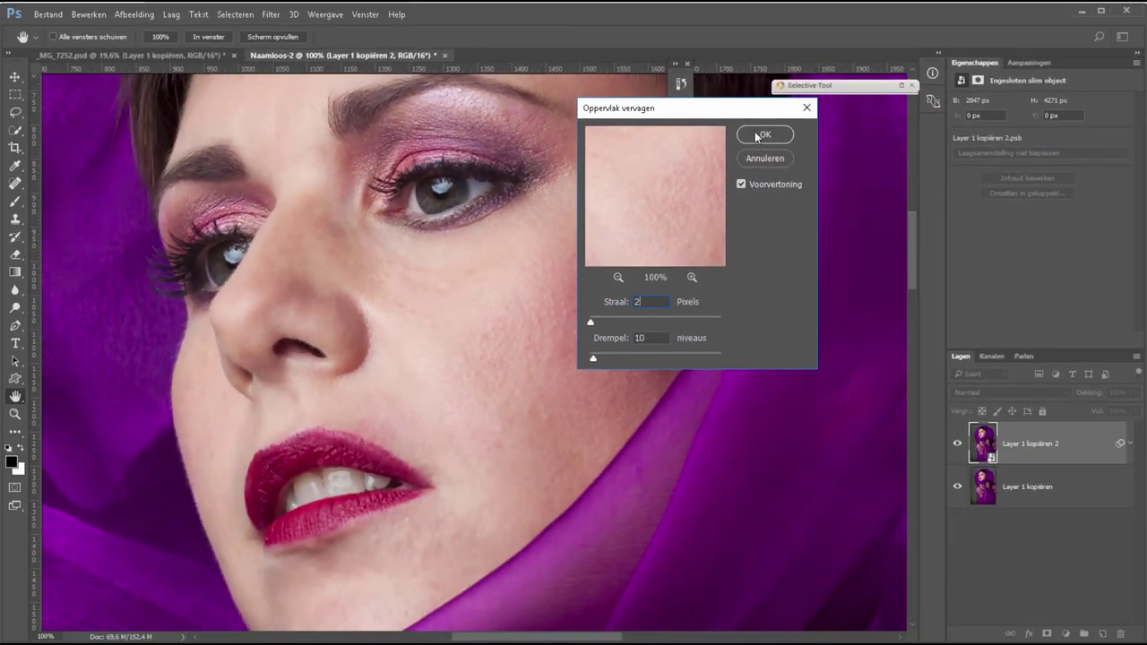
{"action": "left_click", "coordinate": [757, 136]}
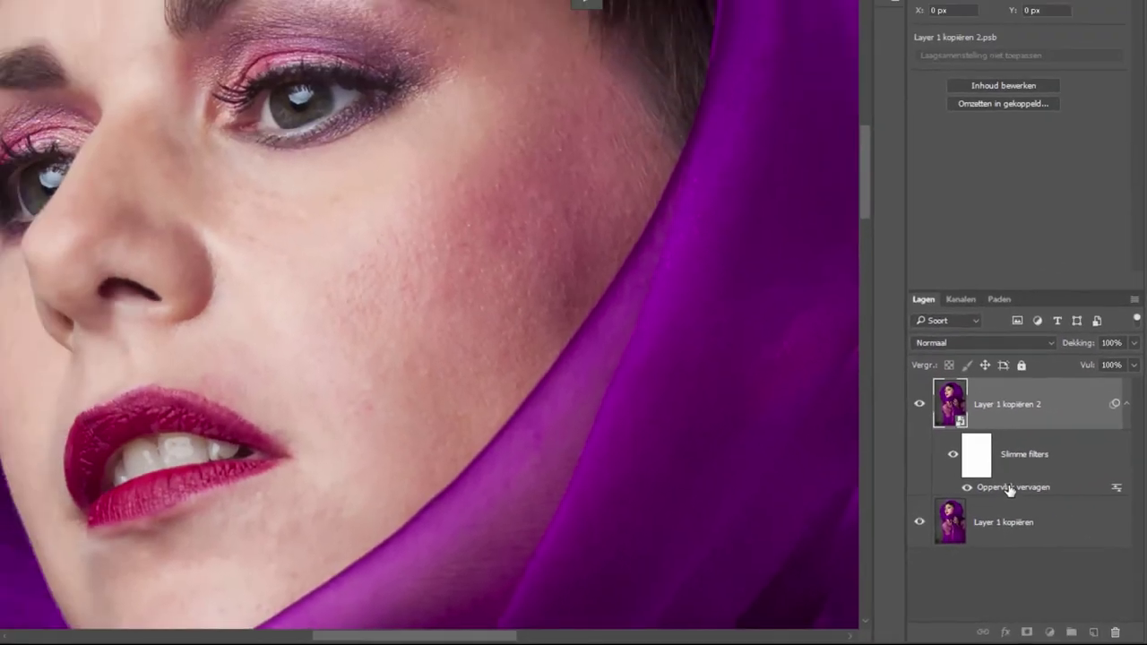
{"action": "double_click", "coordinate": [1010, 489]}
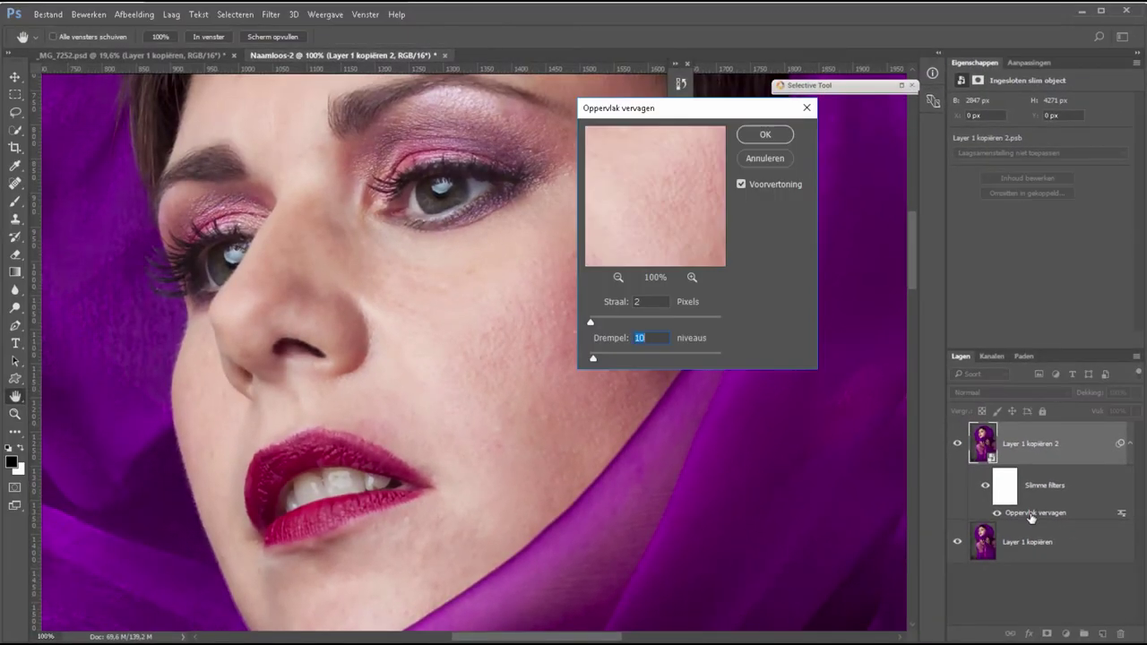
{"action": "left_click", "coordinate": [766, 160]}
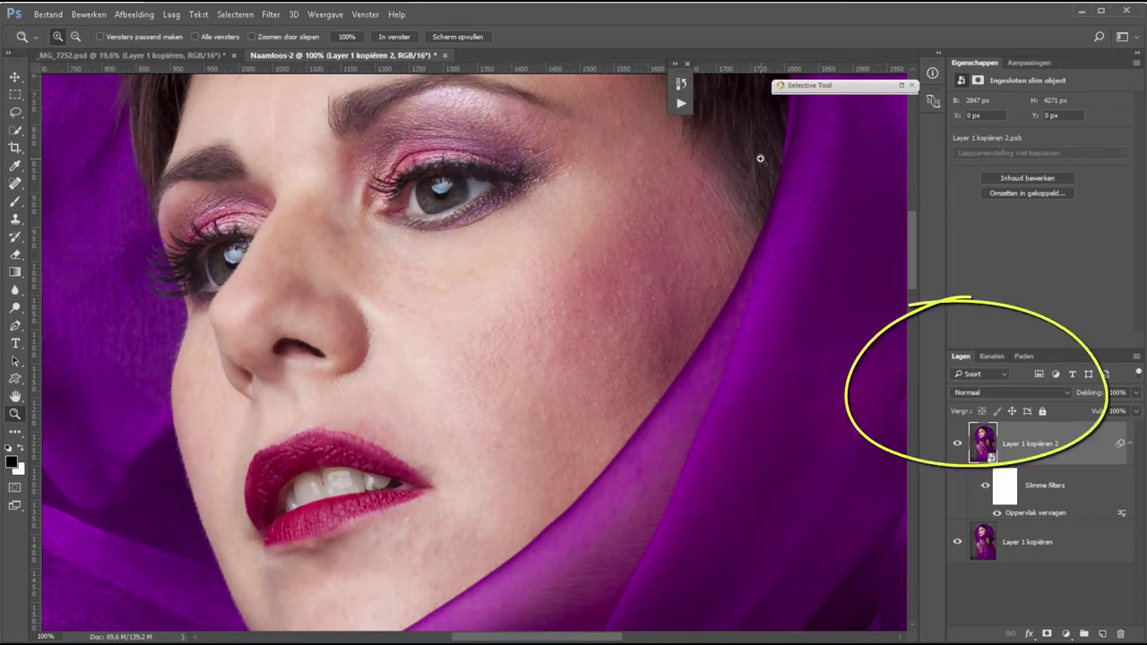
{"action": "left_click", "coordinate": [390, 36]}
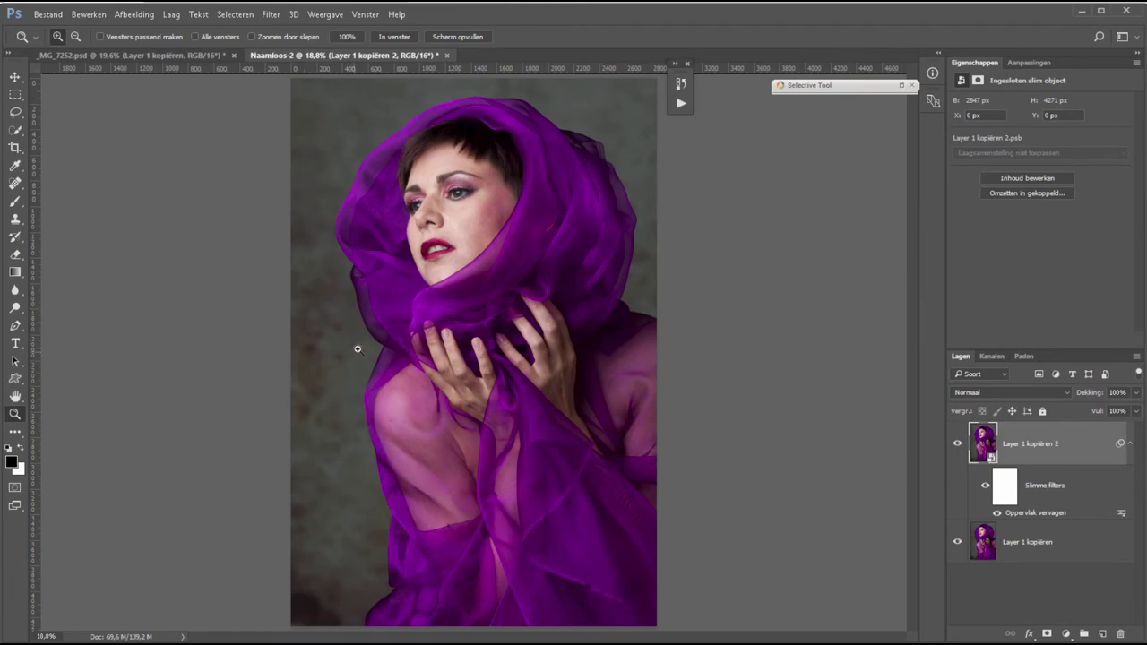
{"action": "left_click_drag", "start_coordinate": [354, 347], "coordinate": [617, 124]}
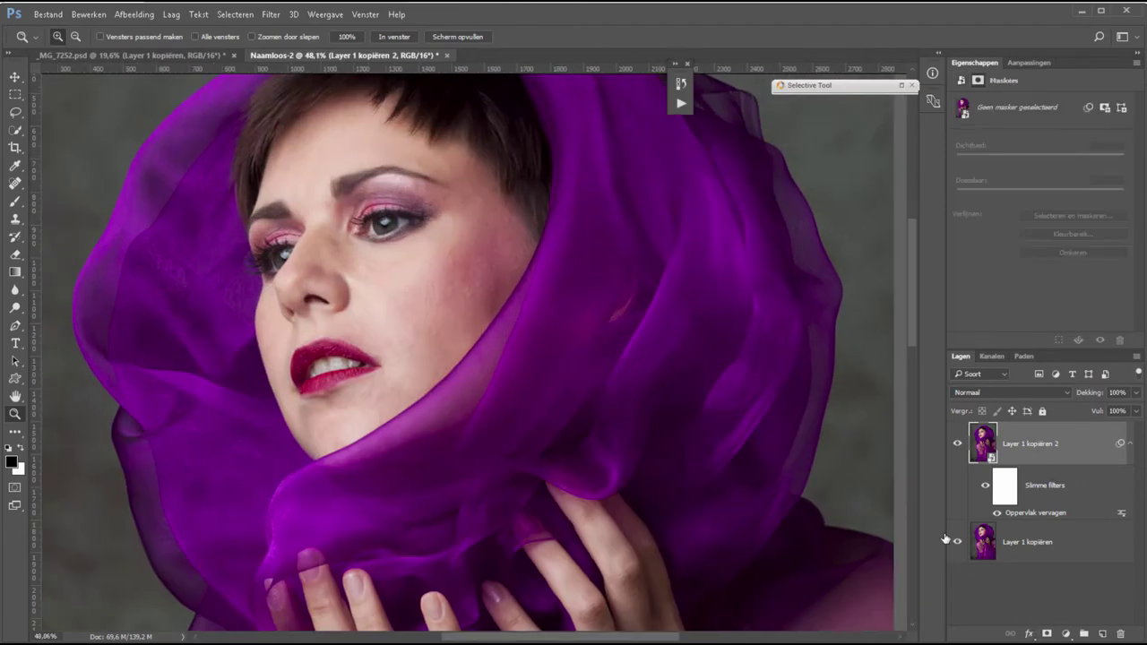
Quick-select the cheek, jaw, face and eye area with a 68 px brush.
{"action": "left_click", "coordinate": [15, 132]}
{"action": "right_click", "coordinate": [16, 131]}
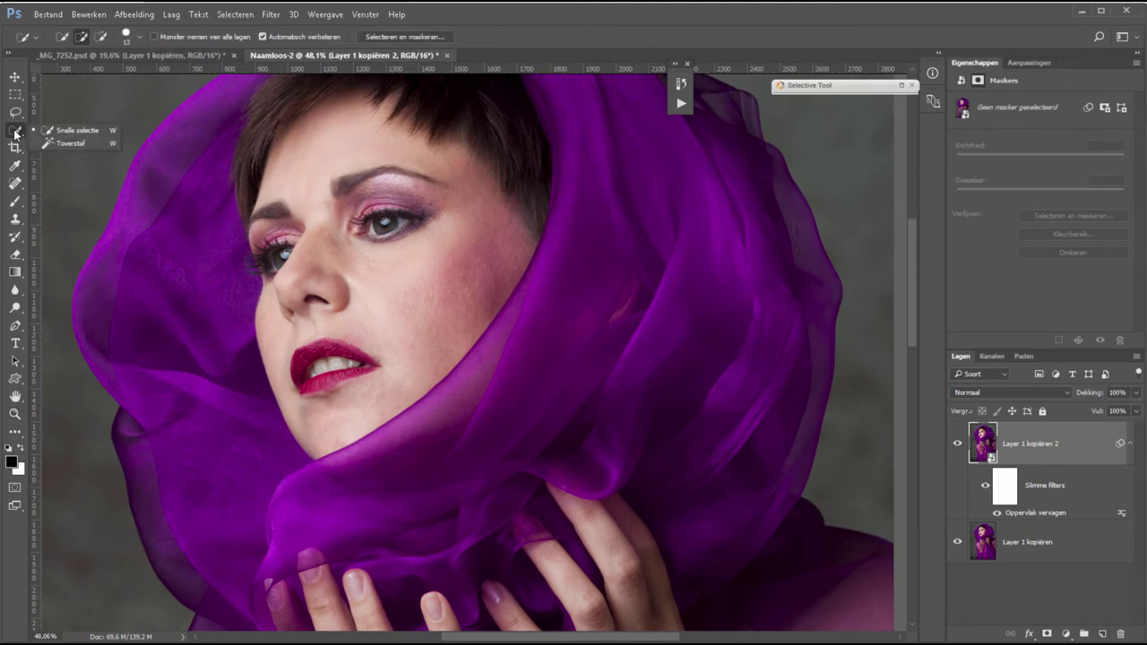
{"action": "left_click", "coordinate": [68, 135]}
{"action": "left_click", "coordinate": [139, 36]}
{"action": "left_click_drag", "start_coordinate": [76, 74], "coordinate": [110, 74]}
{"action": "mouse_move", "coordinate": [410, 345]}
{"action": "left_mouse_down"}
{"action": "mouse_move", "coordinate": [467, 295]}
{"action": "mouse_move", "coordinate": [481, 259]}
{"action": "mouse_move", "coordinate": [439, 171]}
{"action": "mouse_move", "coordinate": [345, 157]}
{"action": "left_mouse_up"}
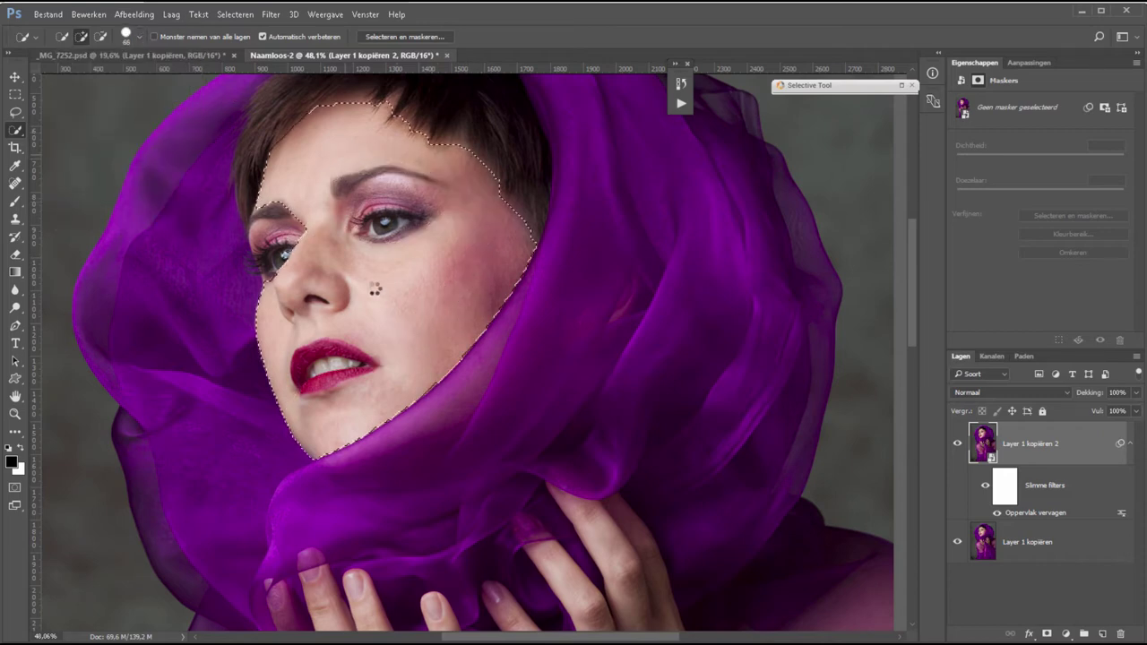
{"action": "left_click_drag", "start_coordinate": [286, 222], "coordinate": [268, 215]}
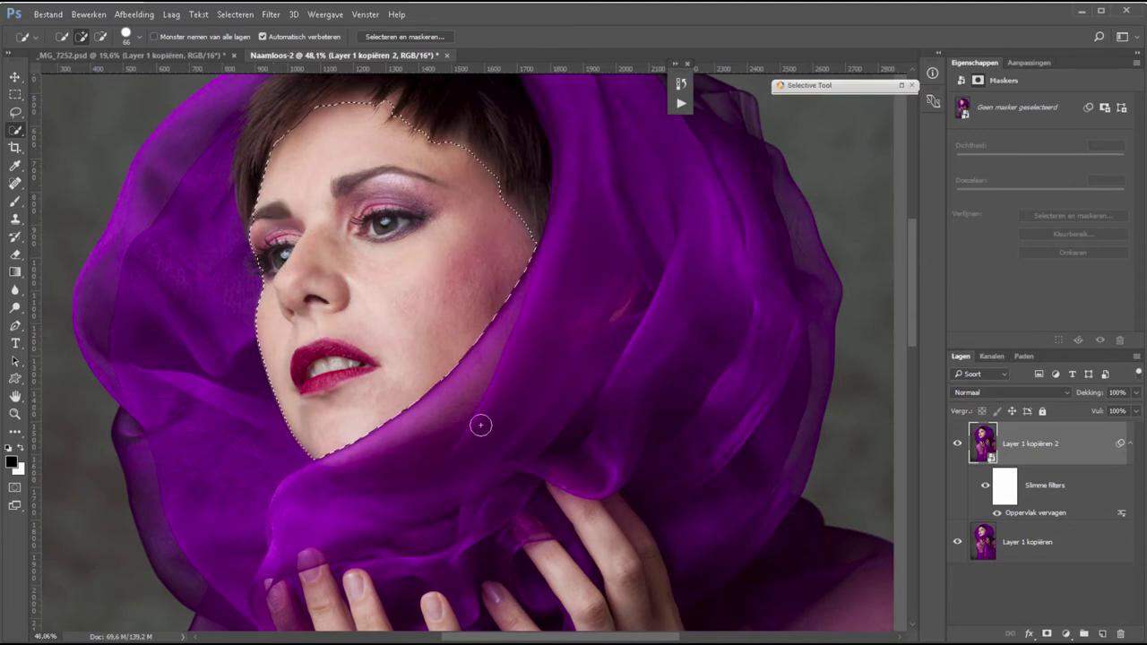
Add the left hand, its fingers and the right hand to the selection.
{"action": "scroll", "coordinate": [525, 404], "scroll_direction": "down", "scroll_amount": 5}
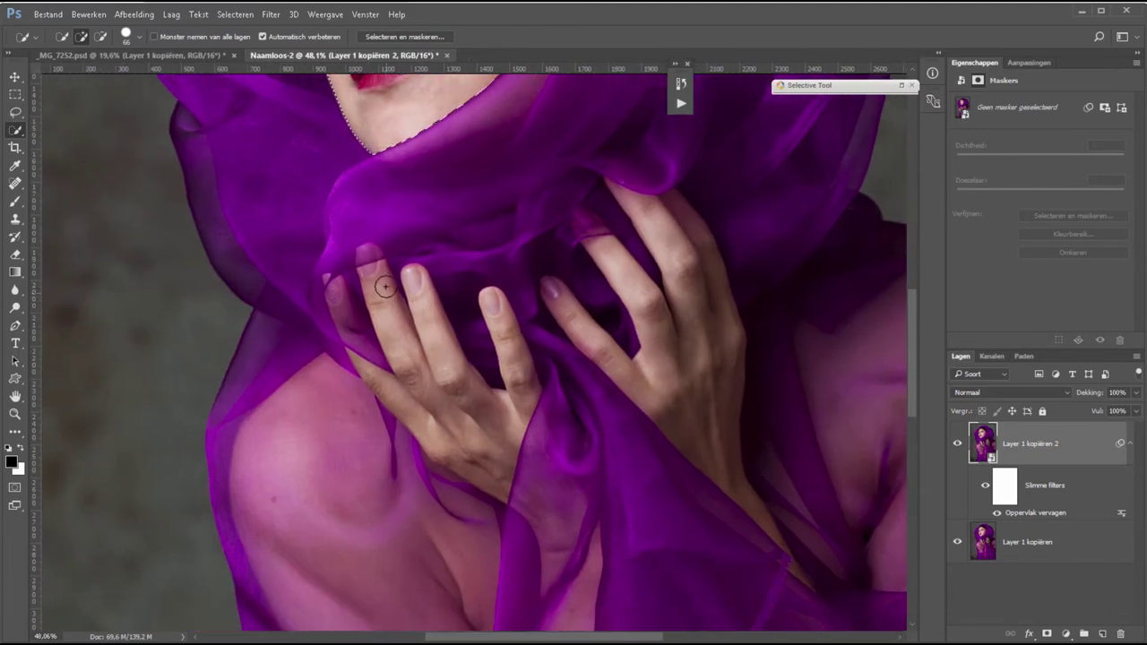
{"action": "mouse_move", "coordinate": [385, 286]}
{"action": "left_mouse_down"}
{"action": "mouse_move", "coordinate": [376, 272]}
{"action": "mouse_move", "coordinate": [403, 356]}
{"action": "mouse_move", "coordinate": [451, 409]}
{"action": "mouse_move", "coordinate": [423, 332]}
{"action": "left_mouse_up"}
{"action": "left_click_drag", "start_coordinate": [502, 314], "coordinate": [517, 377]}
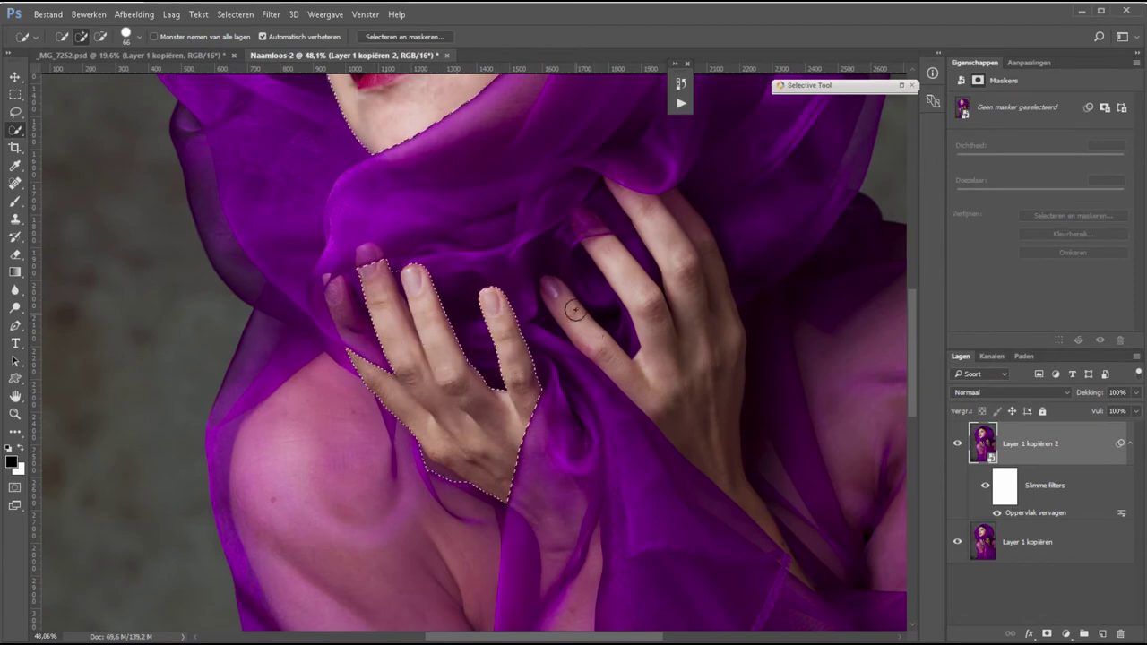
{"action": "mouse_move", "coordinate": [574, 310]}
{"action": "left_mouse_down"}
{"action": "mouse_move", "coordinate": [703, 374]}
{"action": "mouse_move", "coordinate": [660, 248]}
{"action": "mouse_move", "coordinate": [615, 269]}
{"action": "left_mouse_up"}
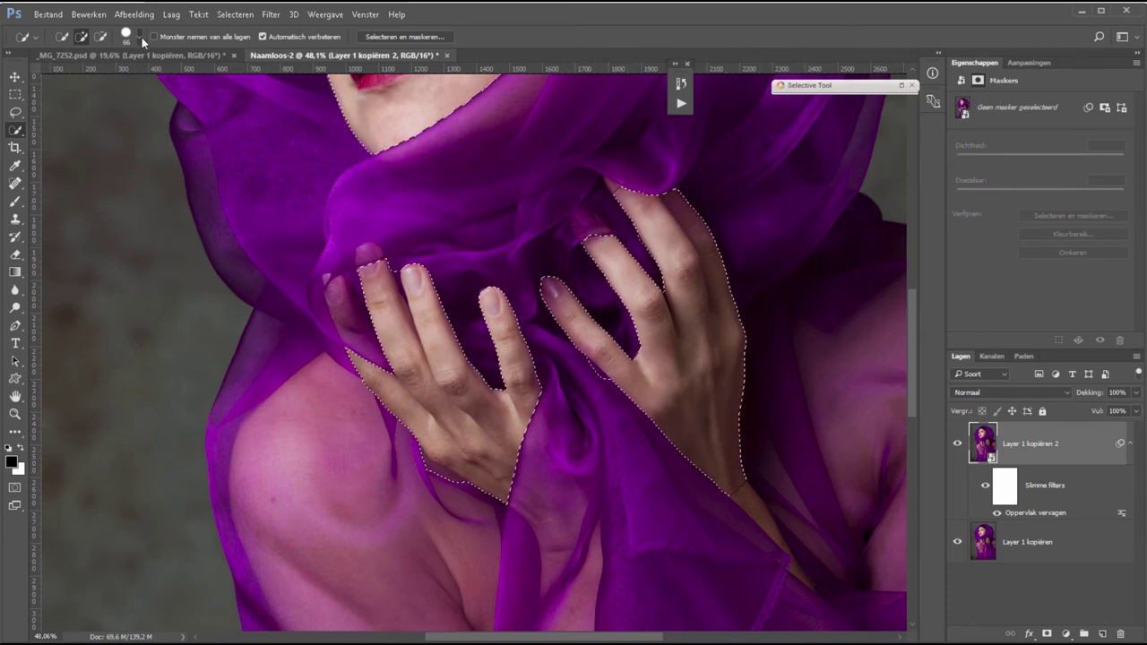
With a 31 px brush, extend the selection down the wrist and remove the fabric bump.
{"action": "left_click", "coordinate": [139, 36]}
{"action": "type", "text": "31"}
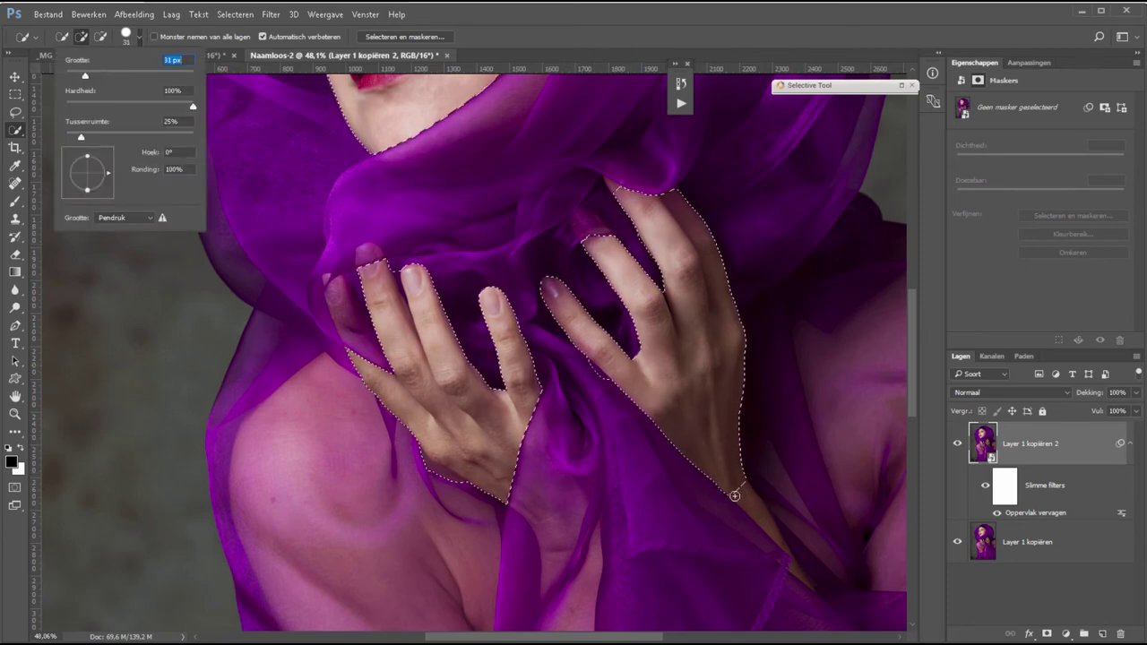
{"action": "key", "text": "Return"}
{"action": "left_click_drag", "start_coordinate": [735, 496], "coordinate": [777, 543]}
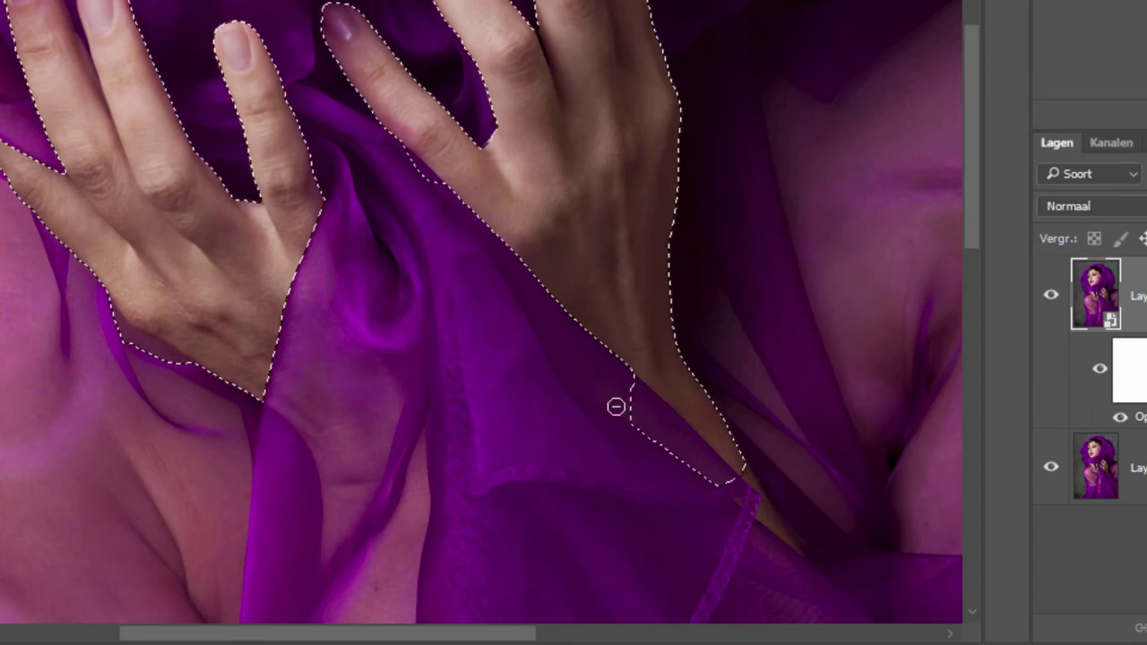
{"action": "left_click_drag", "start_coordinate": [654, 420], "coordinate": [660, 501]}
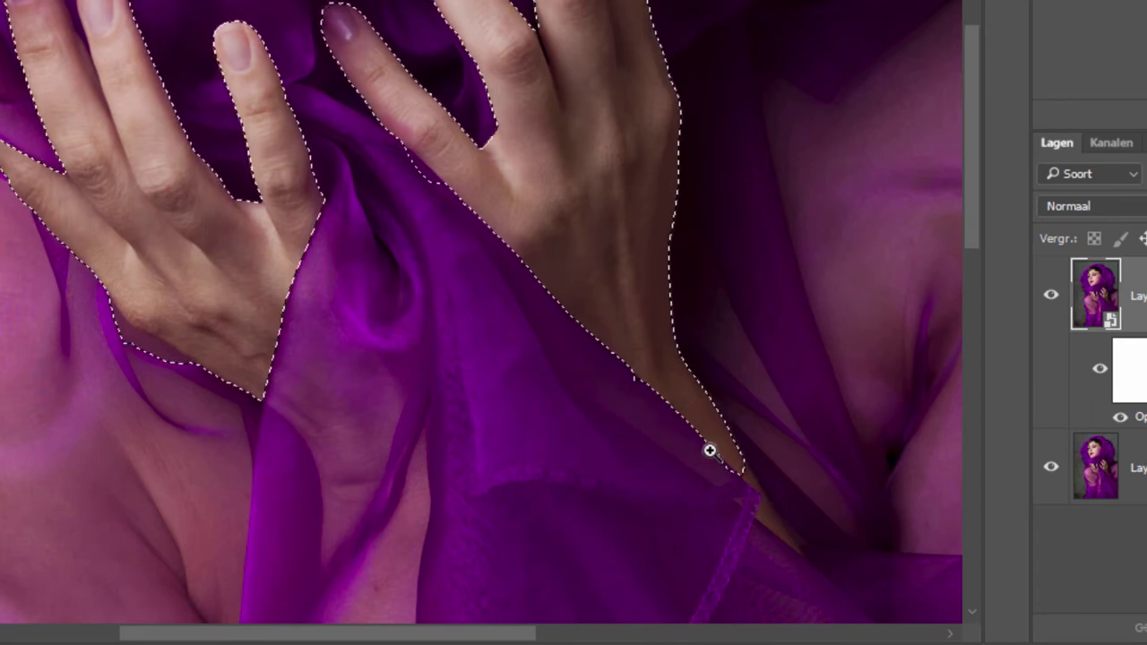
Refine the arm selection with a 12 px brush, trimming out lace and purple fabric.
{"action": "key", "text": "z"}
{"action": "left_click_drag", "start_coordinate": [704, 419], "coordinate": [794, 545]}
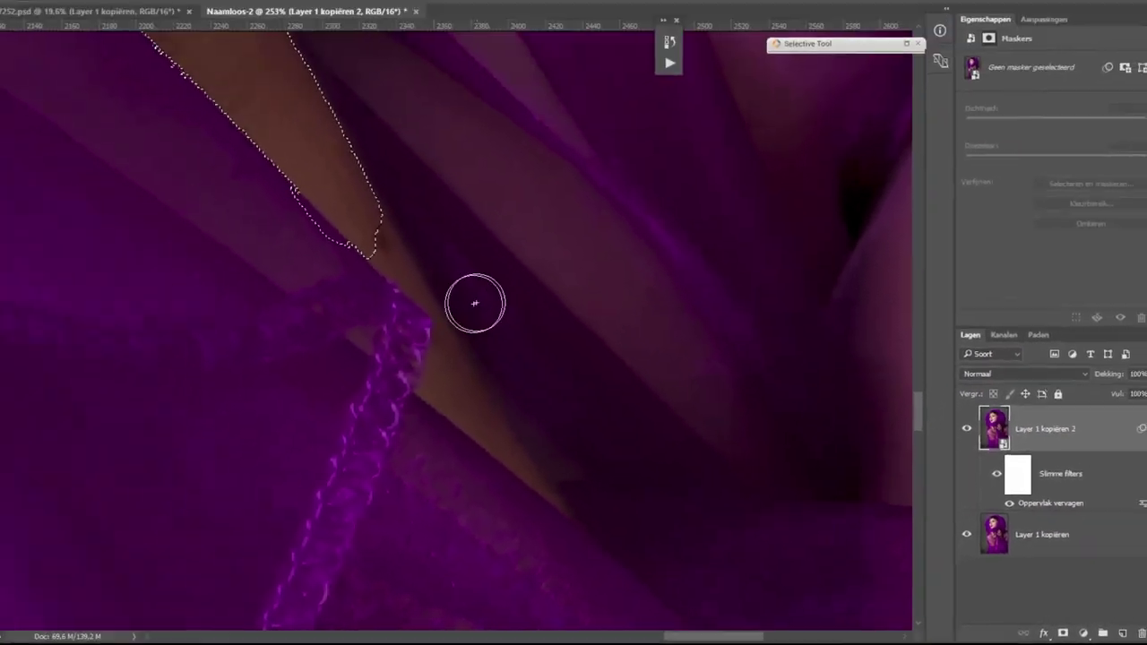
{"action": "left_click", "coordinate": [139, 37]}
{"action": "left_click_drag", "start_coordinate": [409, 269], "coordinate": [439, 300]}
{"action": "left_click_drag", "start_coordinate": [457, 390], "coordinate": [529, 466]}
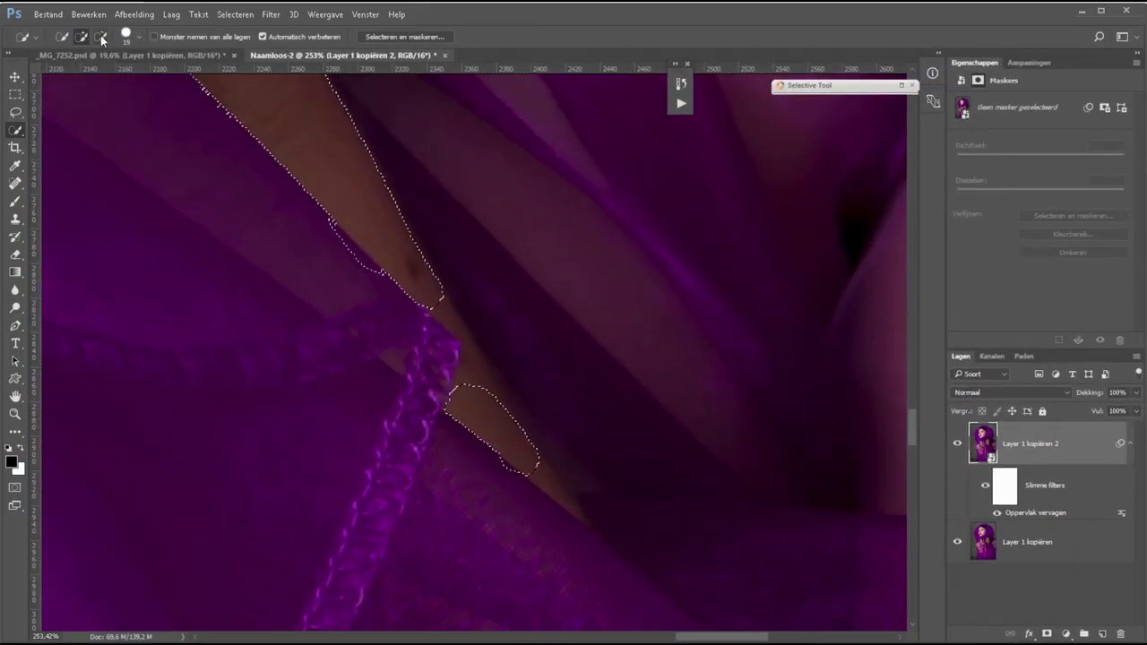
{"action": "left_click", "coordinate": [139, 38]}
{"action": "left_click_drag", "start_coordinate": [86, 75], "coordinate": [74, 78]}
{"action": "key", "text": "Return"}
{"action": "mouse_move", "coordinate": [471, 354]}
{"action": "left_mouse_down"}
{"action": "mouse_move", "coordinate": [548, 485]}
{"action": "mouse_move", "coordinate": [537, 473]}
{"action": "left_mouse_up"}
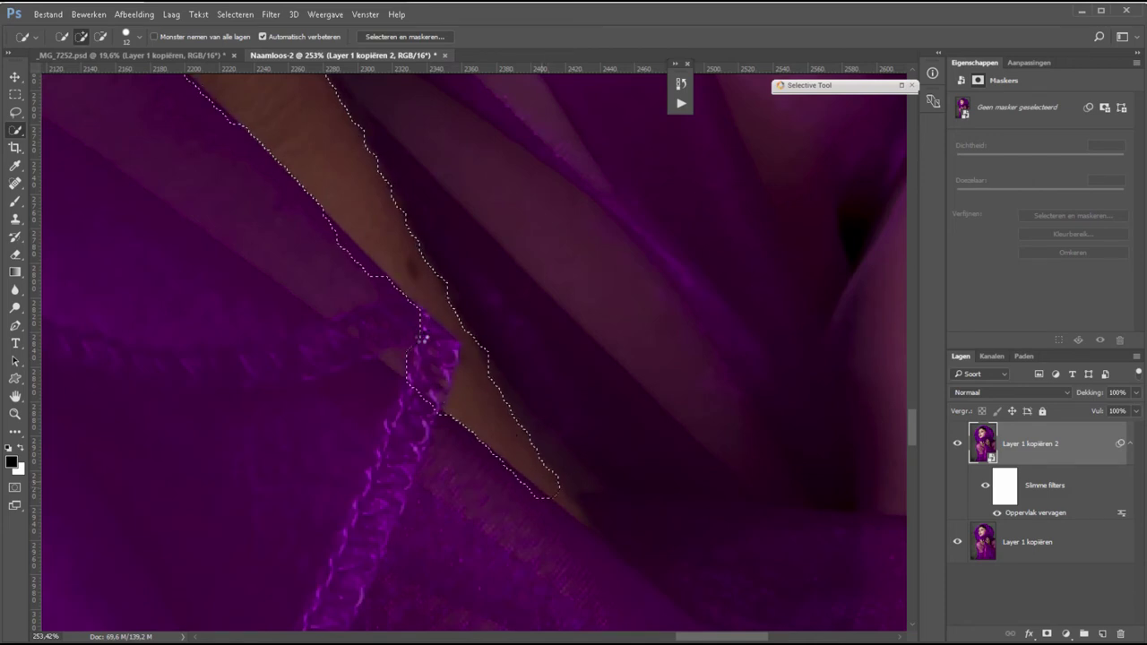
{"action": "left_click_drag", "start_coordinate": [436, 371], "coordinate": [426, 396]}
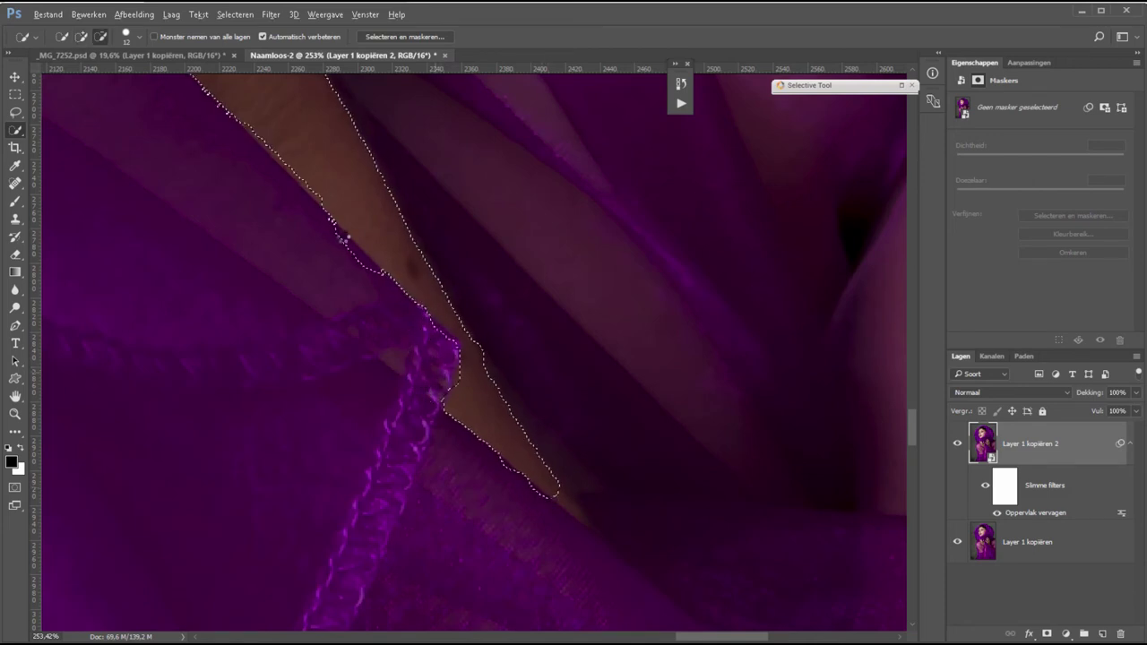
{"action": "left_click_drag", "start_coordinate": [349, 251], "coordinate": [372, 273]}
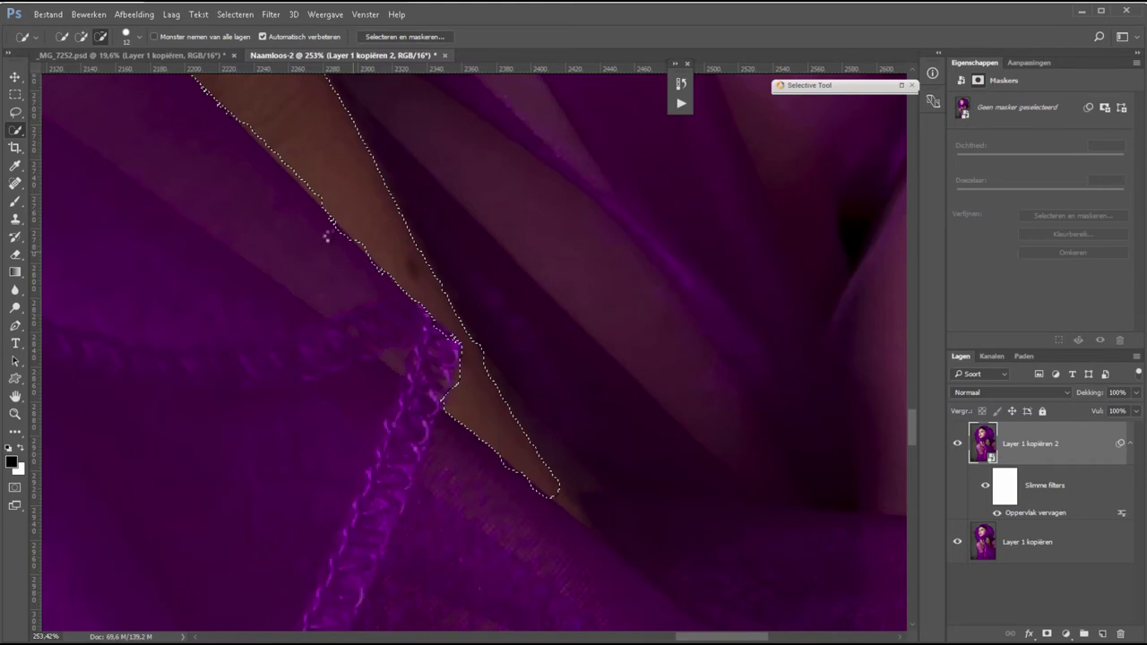
{"action": "key", "text": "ctrl+0"}
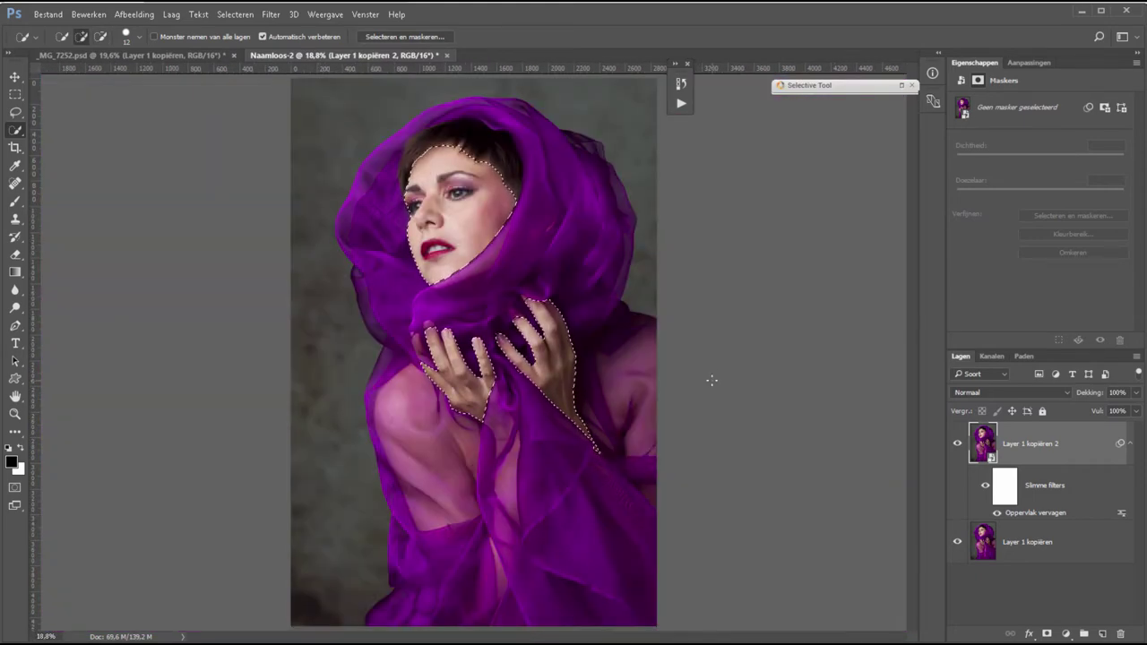
Mask Layer 1 kopiëren 2 with the skin selection and preview the mask on its own.
{"action": "key", "text": "z"}
{"action": "left_click_drag", "start_coordinate": [381, 114], "coordinate": [555, 240]}
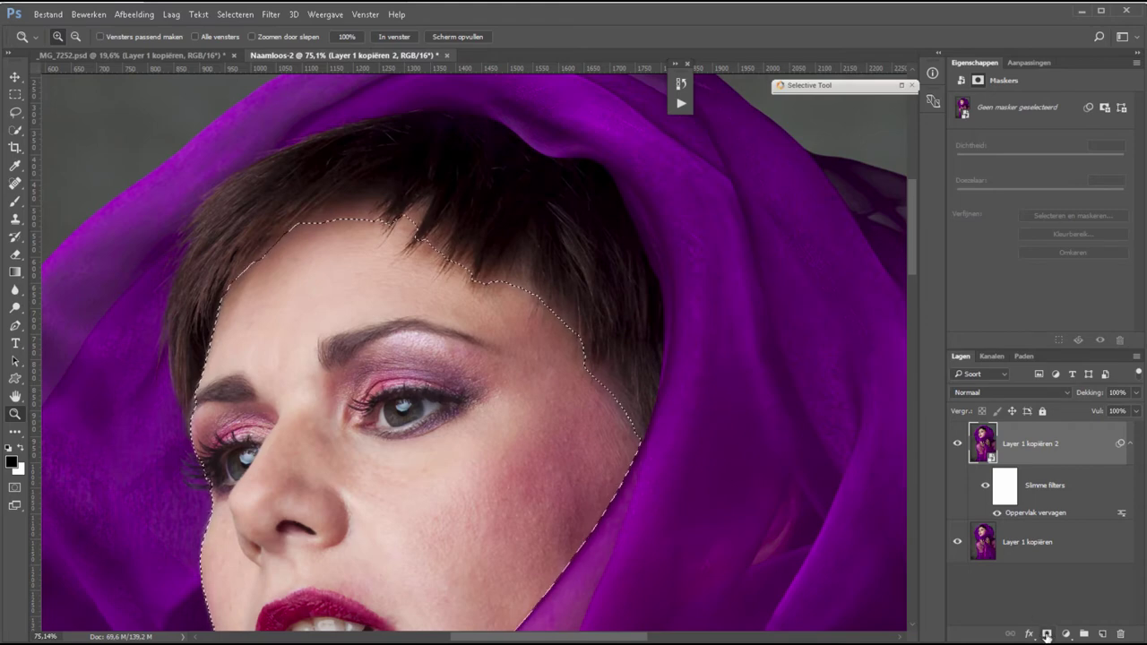
{"action": "left_click", "coordinate": [1046, 634]}
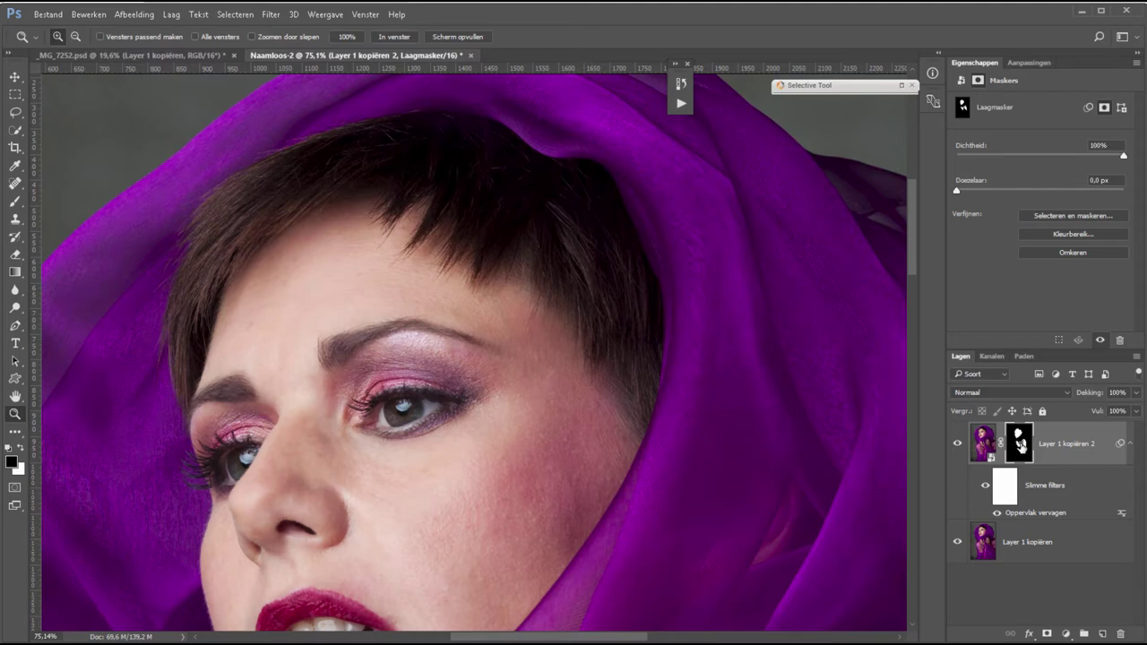
{"action": "key", "text": "alt"}
{"action": "left_click", "coordinate": [1020, 440], "text": "alt"}
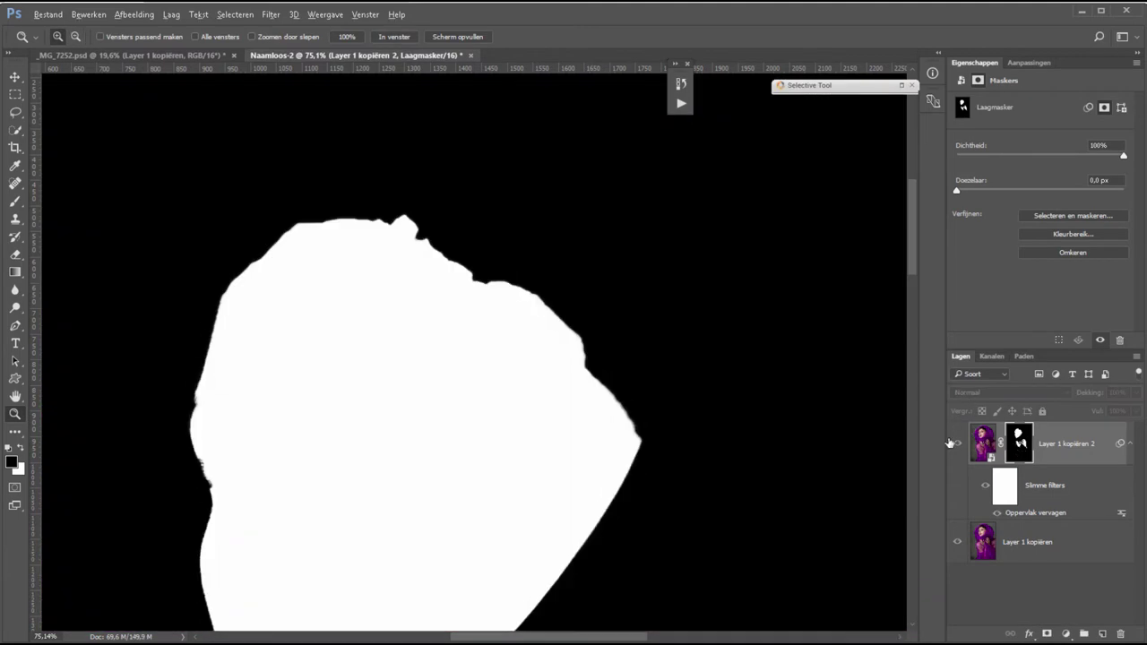
{"action": "left_click", "coordinate": [956, 447]}
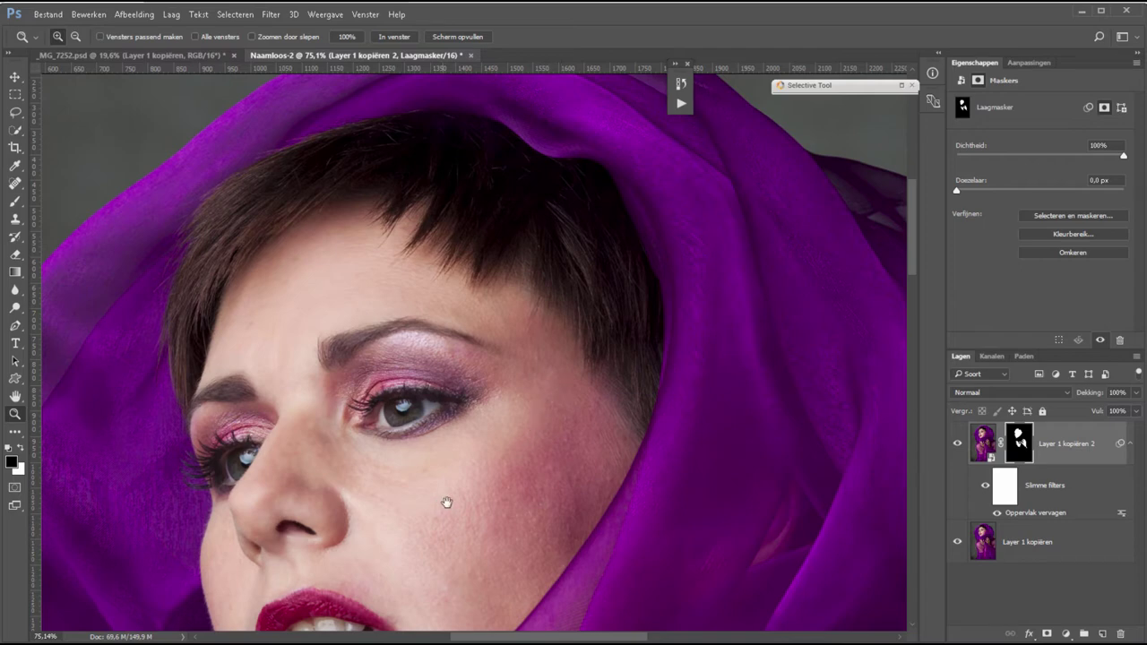
{"action": "left_click_drag", "start_coordinate": [446, 501], "coordinate": [518, 354]}
Add a Levendigheid layer at -75 vibrance, clipped to the masked skin layer.
{"action": "left_click", "coordinate": [1066, 635]}
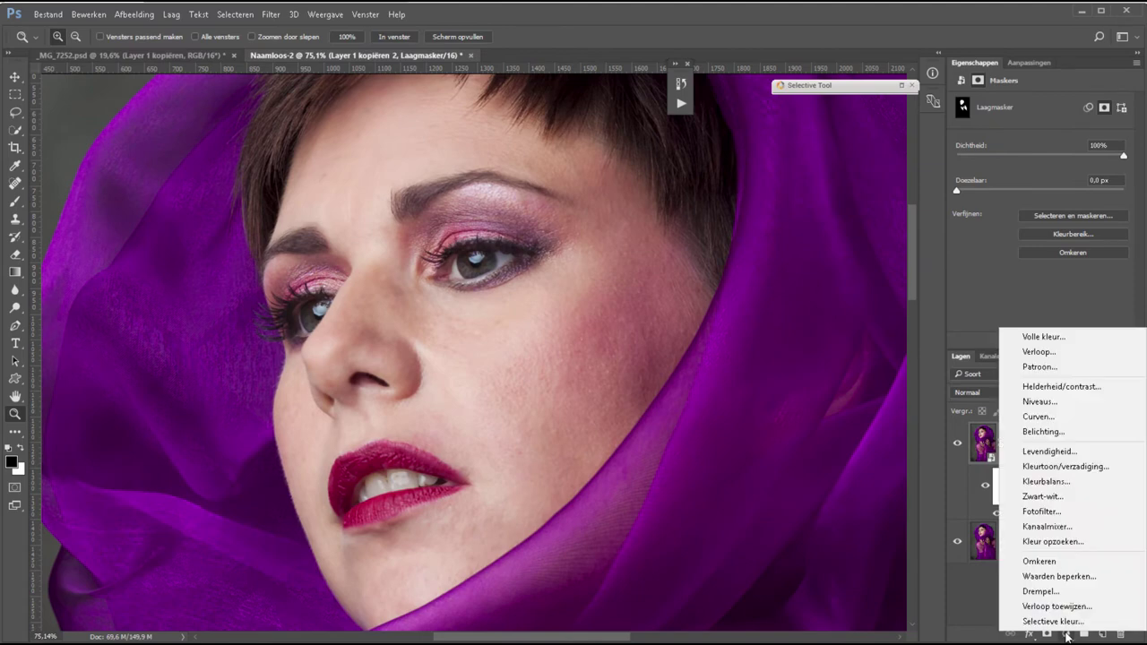
{"action": "left_click", "coordinate": [1054, 451]}
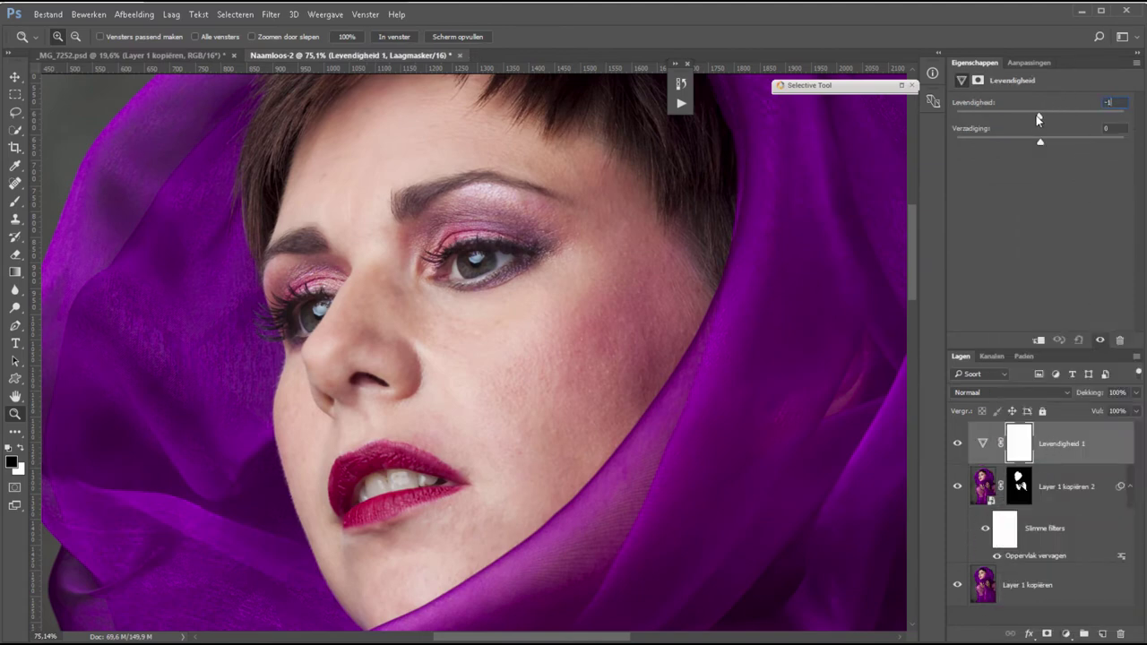
{"action": "left_click_drag", "start_coordinate": [1036, 113], "coordinate": [1001, 114]}
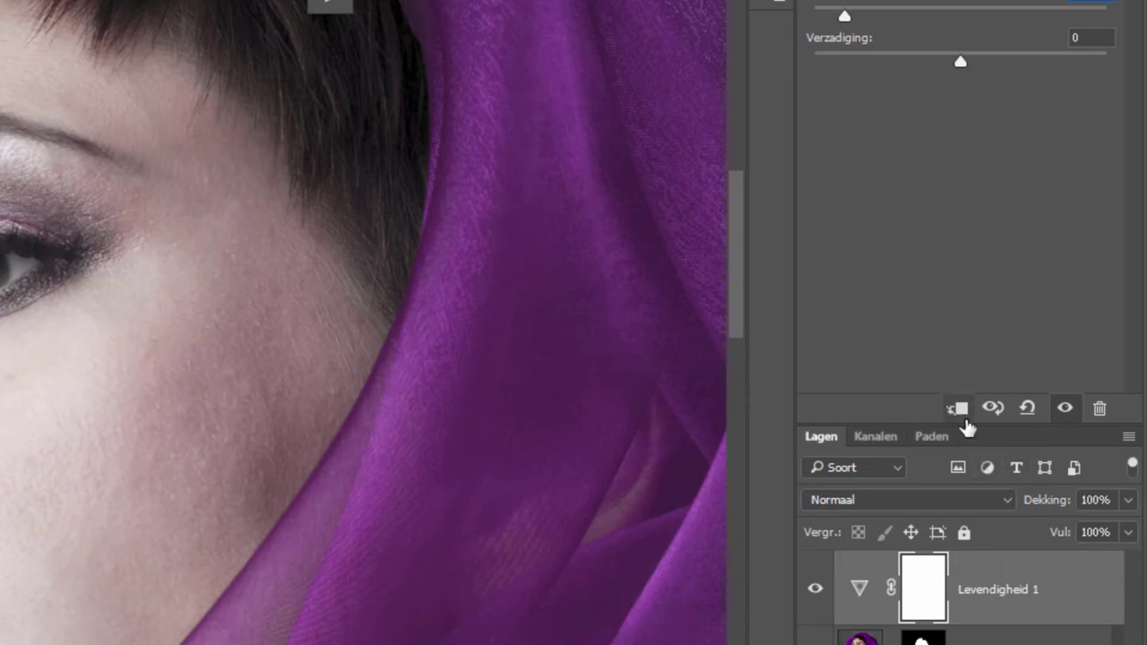
{"action": "right_click", "coordinate": [988, 589]}
{"action": "left_click", "coordinate": [727, 334]}
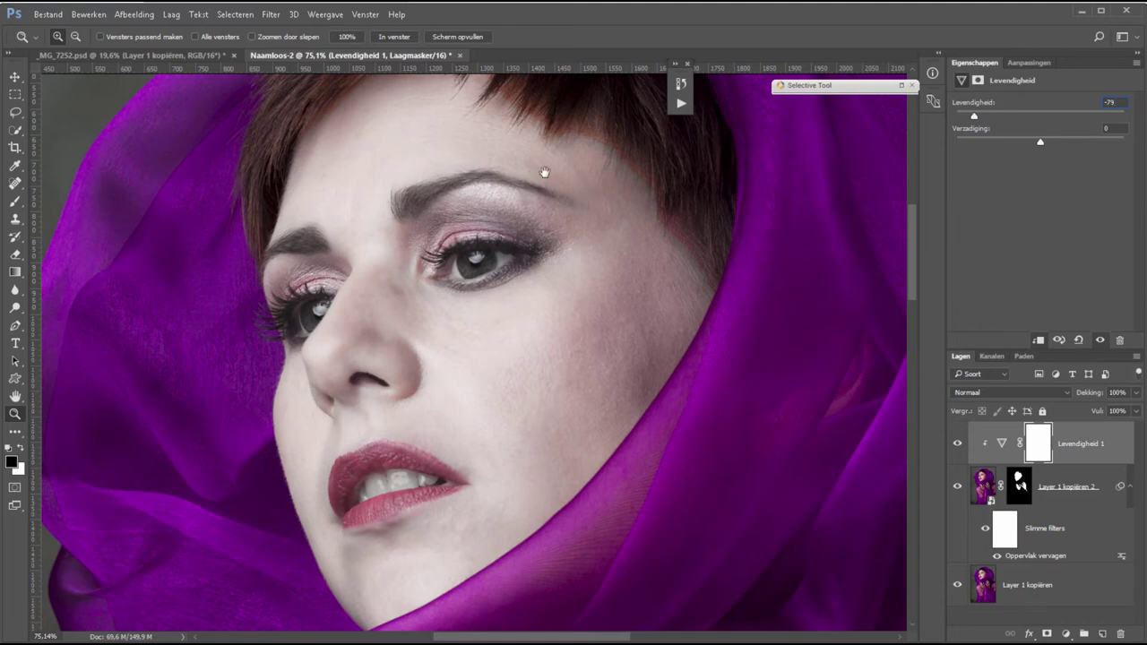
{"action": "left_click_drag", "start_coordinate": [544, 172], "coordinate": [530, 317]}
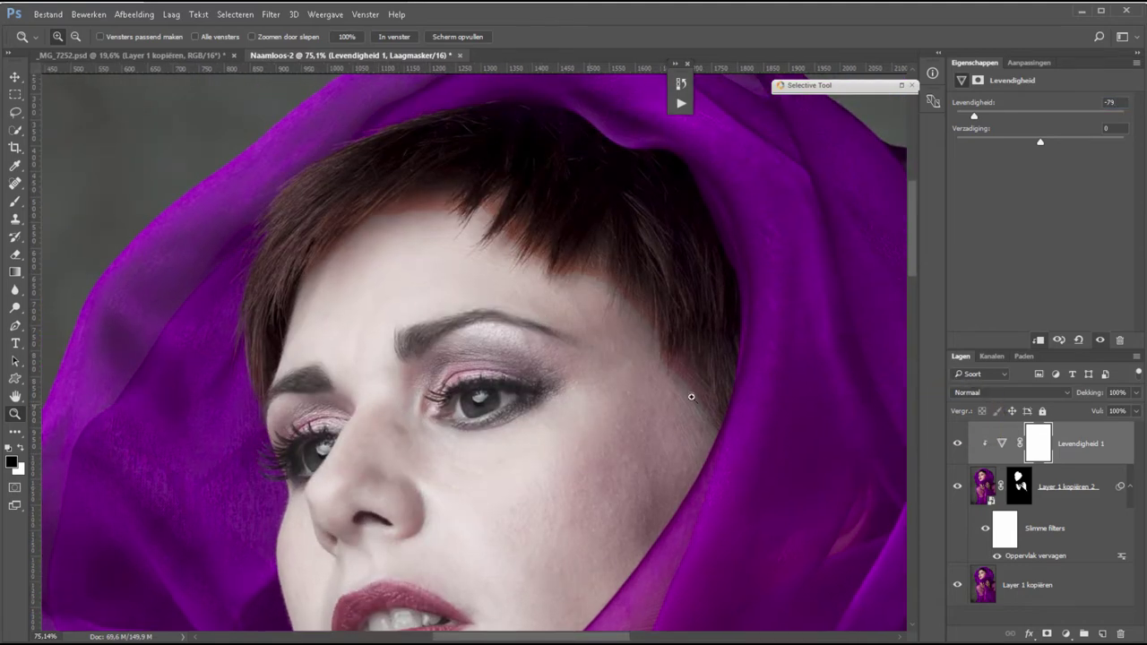
Paint white on the skin mask along the forehead hairline, lowering brush opacity to 75%.
{"action": "left_click", "coordinate": [1019, 488]}
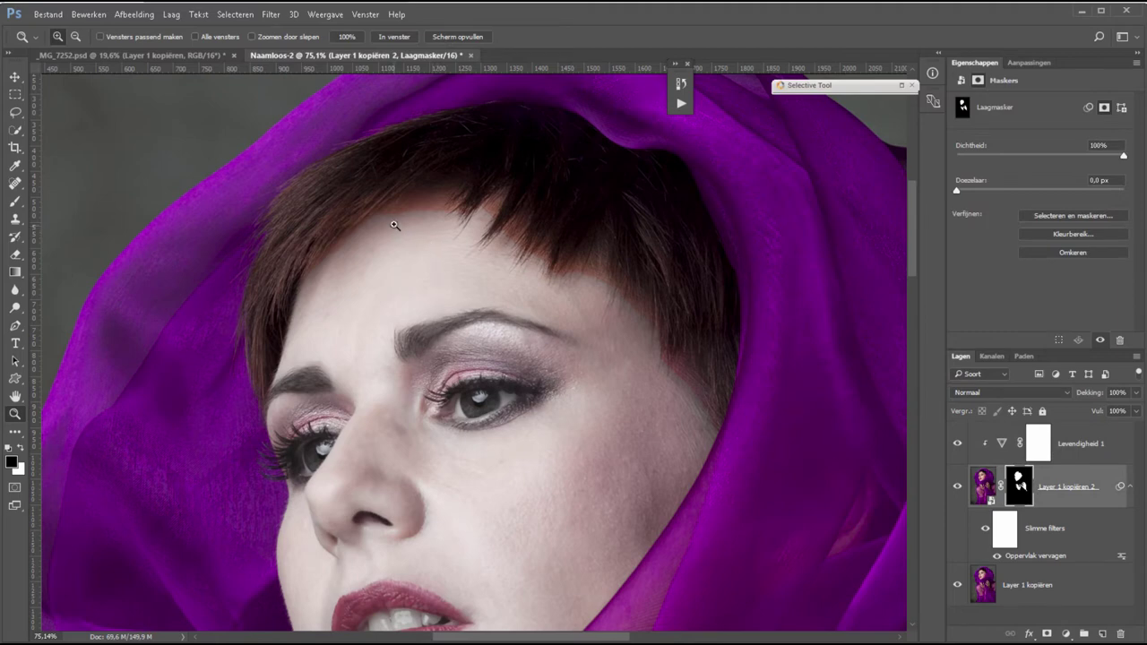
{"action": "key", "text": "b"}
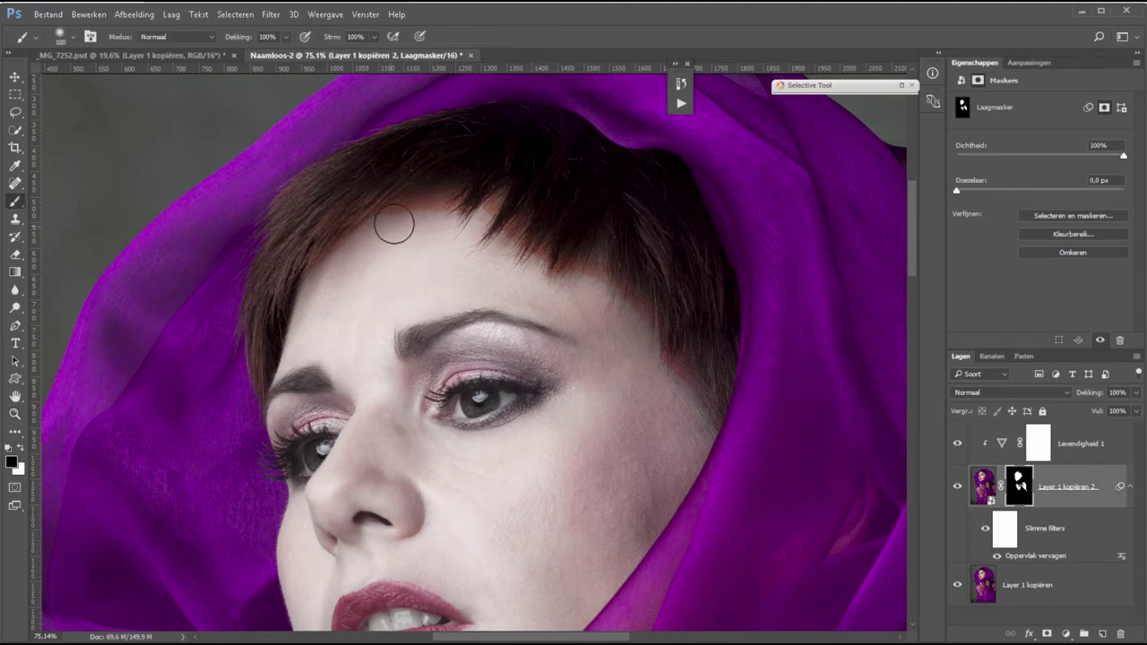
{"action": "key", "text": "x"}
{"action": "left_click_drag", "start_coordinate": [394, 226], "coordinate": [458, 249]}
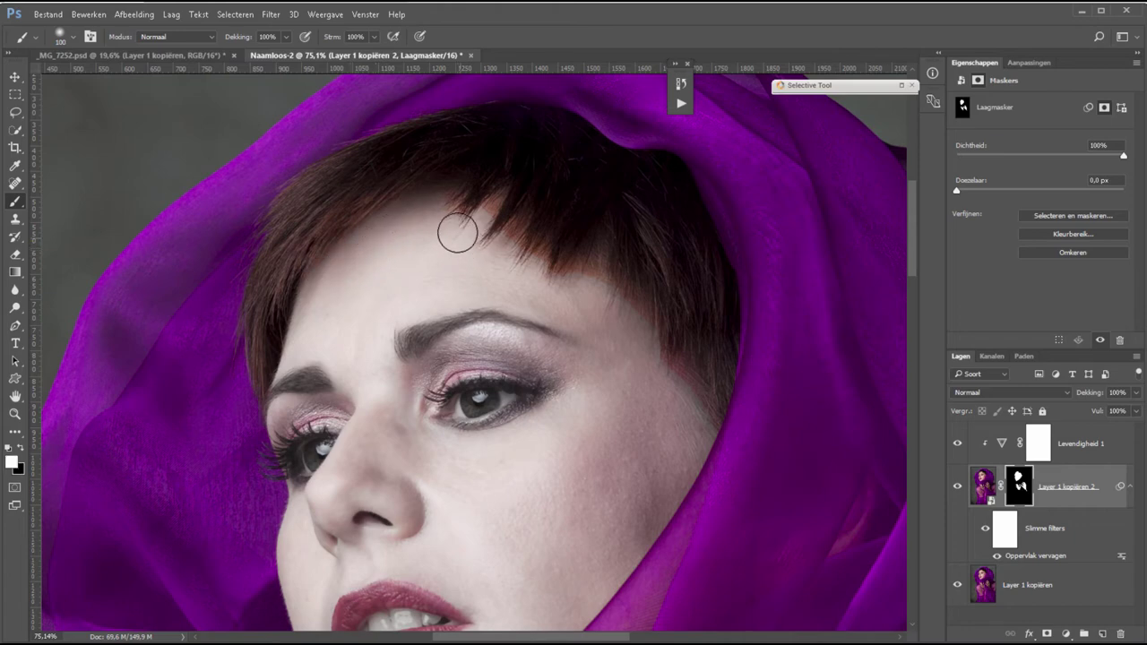
{"action": "key", "text": "bracketleft"}
{"action": "key", "text": "bracketleft"}
{"action": "key", "text": "bracketleft"}
{"action": "key", "text": "bracketright"}
{"action": "key", "text": "bracketright"}
{"action": "key", "text": "bracketright"}
{"action": "left_click_drag", "start_coordinate": [241, 40], "coordinate": [224, 36]}
{"action": "key", "text": "ctrl+0"}
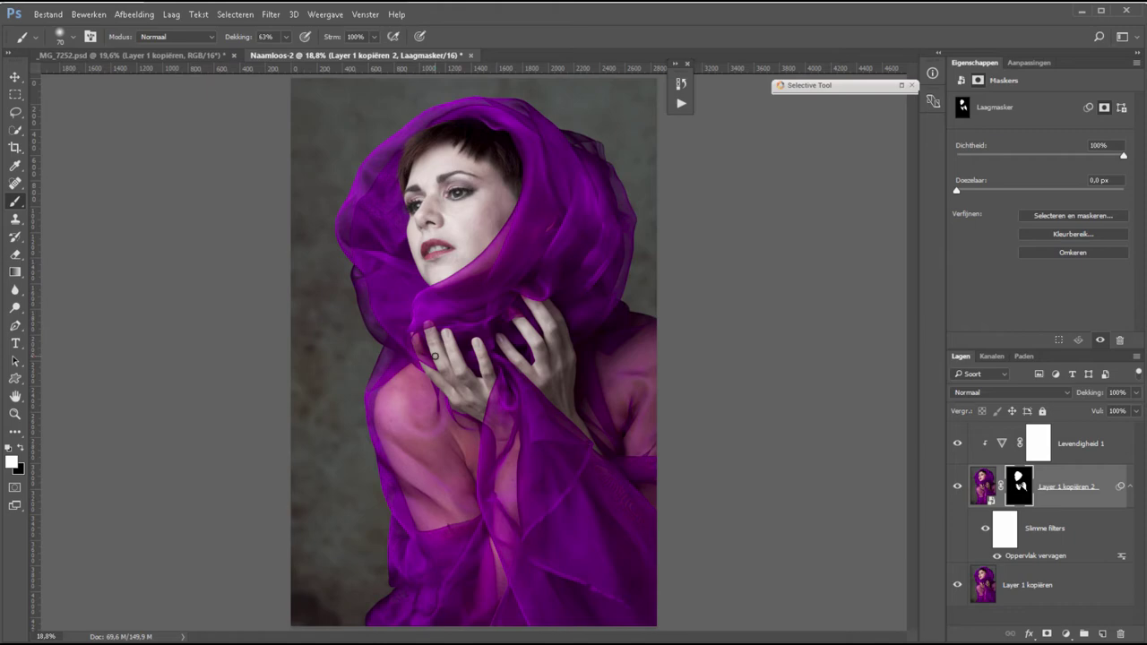
Paint the mask white over the upper arm, torso, right shoulder and fingers with a 250 px brush.
{"action": "key", "text": "z"}
{"action": "left_click_drag", "start_coordinate": [330, 331], "coordinate": [587, 592]}
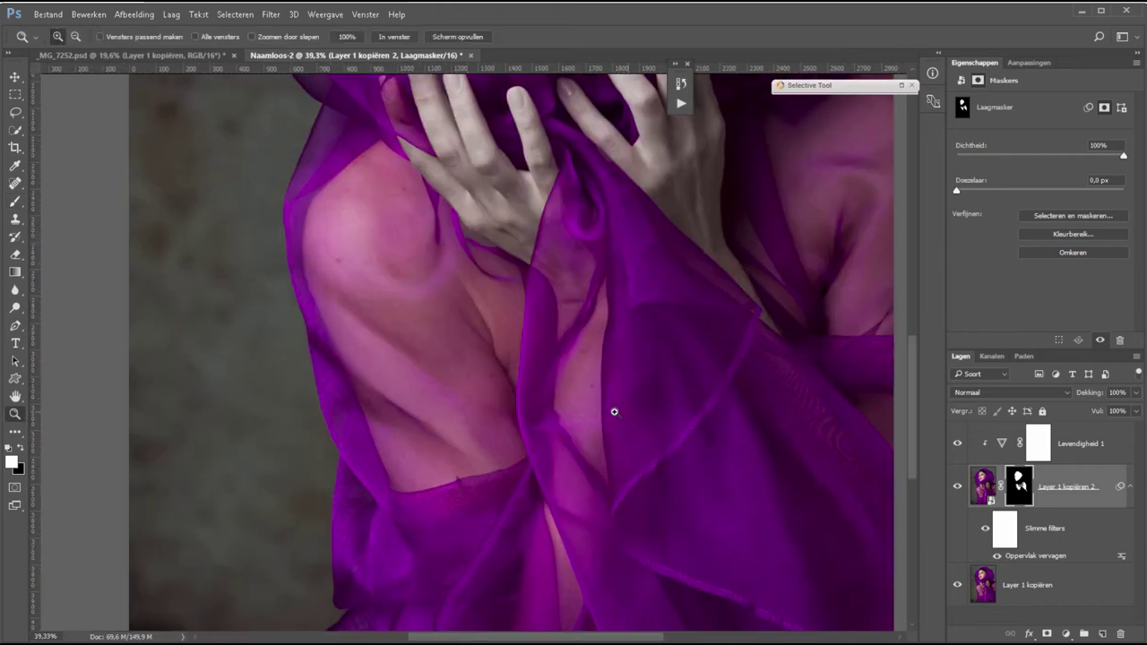
{"action": "key", "text": "b"}
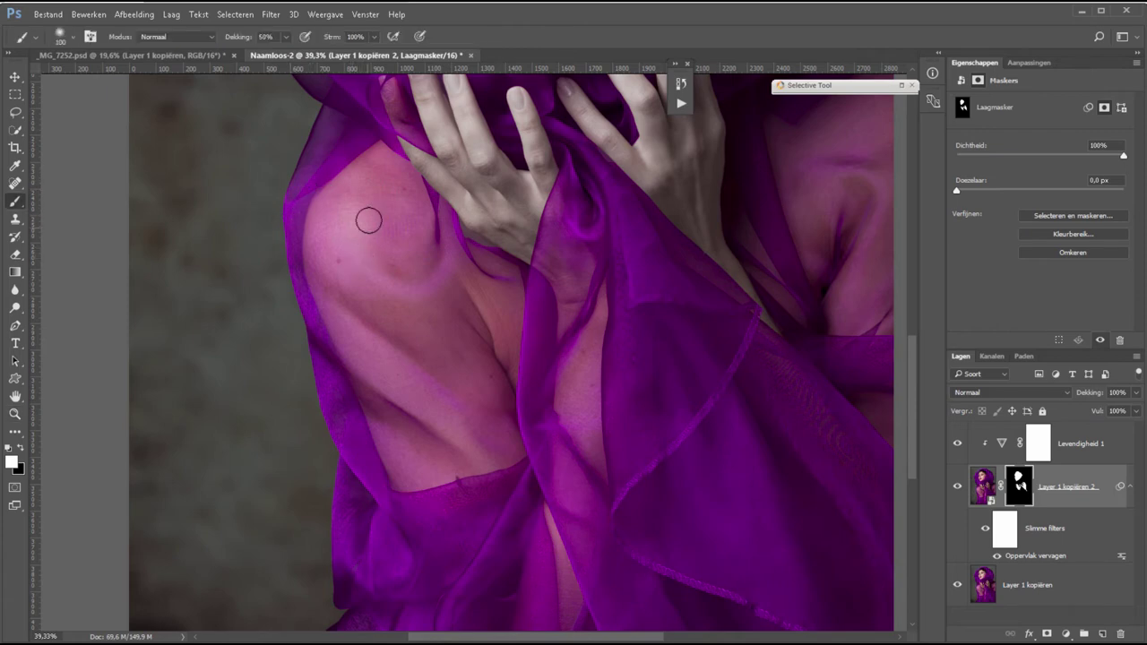
{"action": "key", "text": "bracketright"}
{"action": "key", "text": "bracketright"}
{"action": "key", "text": "bracketright"}
{"action": "mouse_move", "coordinate": [339, 229]}
{"action": "left_mouse_down"}
{"action": "mouse_move", "coordinate": [484, 421]}
{"action": "mouse_move", "coordinate": [394, 305]}
{"action": "mouse_move", "coordinate": [421, 419]}
{"action": "mouse_move", "coordinate": [463, 423]}
{"action": "mouse_move", "coordinate": [435, 295]}
{"action": "mouse_move", "coordinate": [366, 212]}
{"action": "mouse_move", "coordinate": [376, 280]}
{"action": "left_mouse_up"}
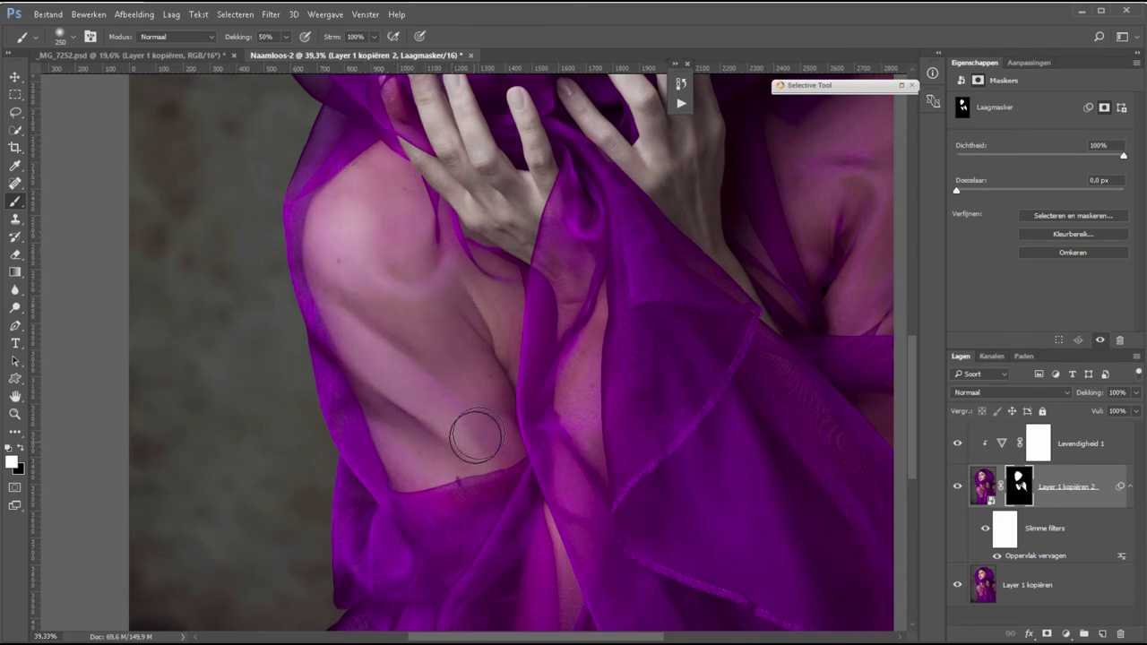
{"action": "left_click_drag", "start_coordinate": [648, 312], "coordinate": [268, 417]}
{"action": "mouse_move", "coordinate": [458, 333]}
{"action": "left_mouse_down"}
{"action": "mouse_move", "coordinate": [517, 248]}
{"action": "mouse_move", "coordinate": [473, 290]}
{"action": "mouse_move", "coordinate": [469, 365]}
{"action": "mouse_move", "coordinate": [490, 437]}
{"action": "mouse_move", "coordinate": [525, 448]}
{"action": "mouse_move", "coordinate": [487, 301]}
{"action": "left_mouse_up"}
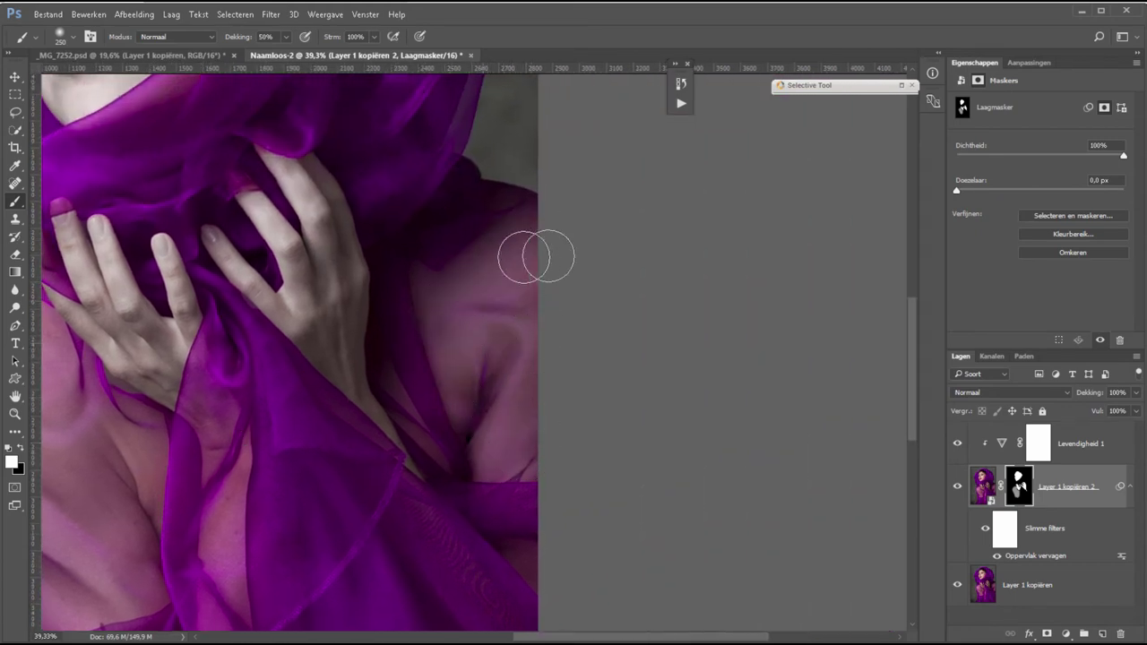
{"action": "left_click_drag", "start_coordinate": [379, 418], "coordinate": [648, 220]}
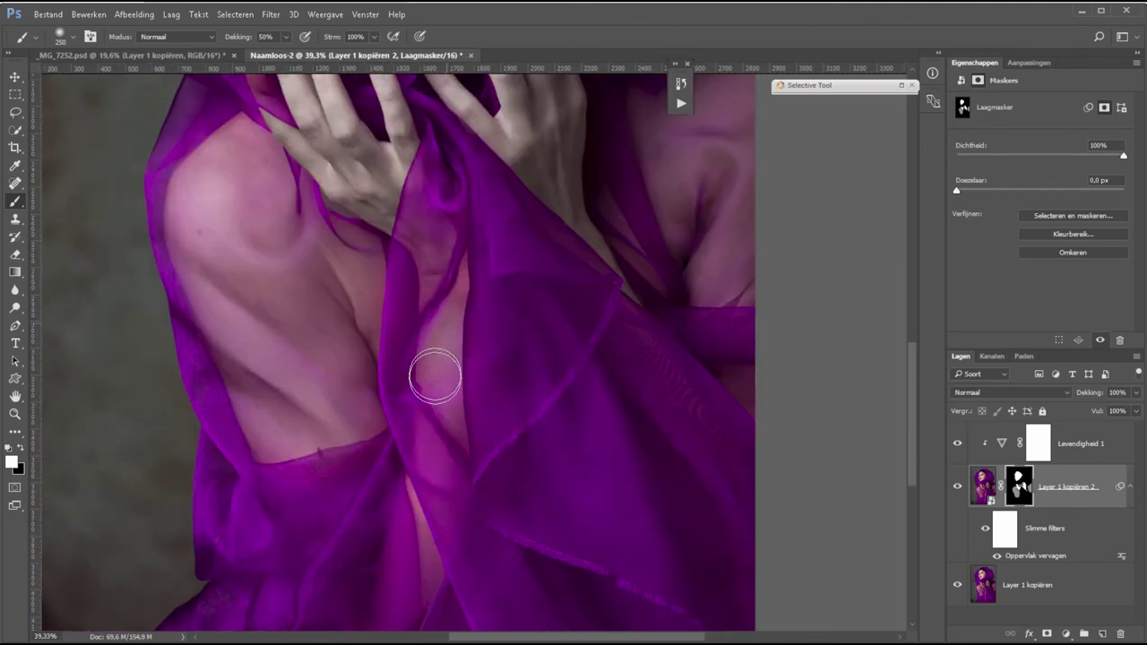
{"action": "mouse_move", "coordinate": [445, 278]}
{"action": "left_mouse_down"}
{"action": "mouse_move", "coordinate": [453, 526]}
{"action": "mouse_move", "coordinate": [488, 575]}
{"action": "left_mouse_up"}
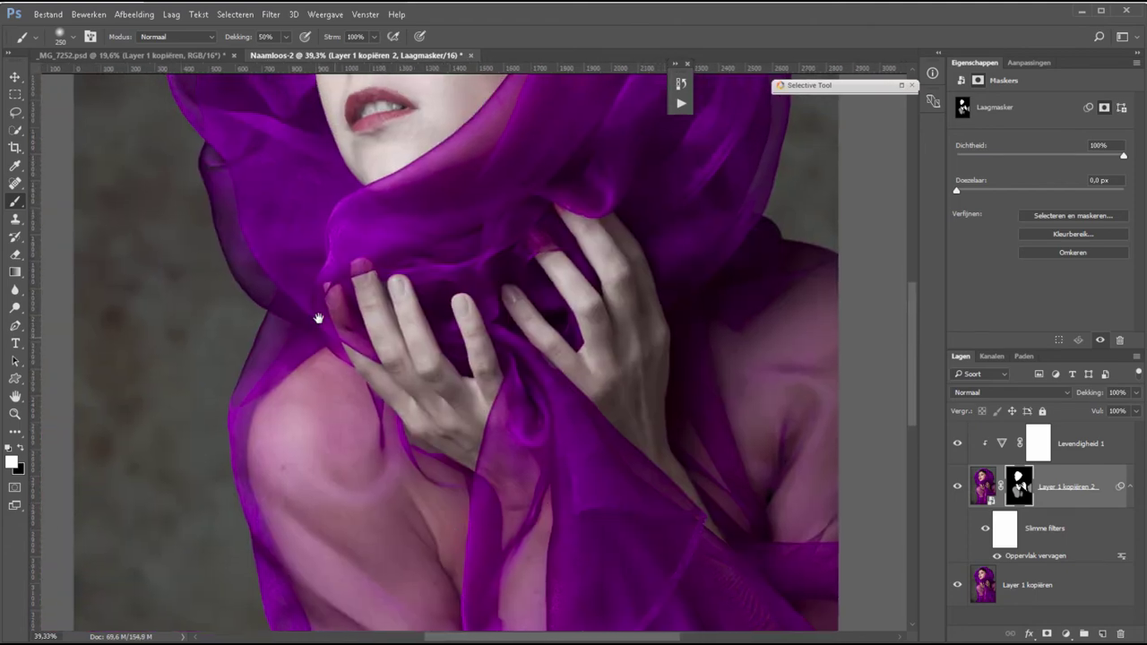
{"action": "left_click_drag", "start_coordinate": [334, 296], "coordinate": [349, 333]}
{"action": "key", "text": "ctrl+0"}
Above Levendigheid 1, add a clipped Curven S-curve with points 47→43 and 188→200.
{"action": "left_click", "coordinate": [1084, 443]}
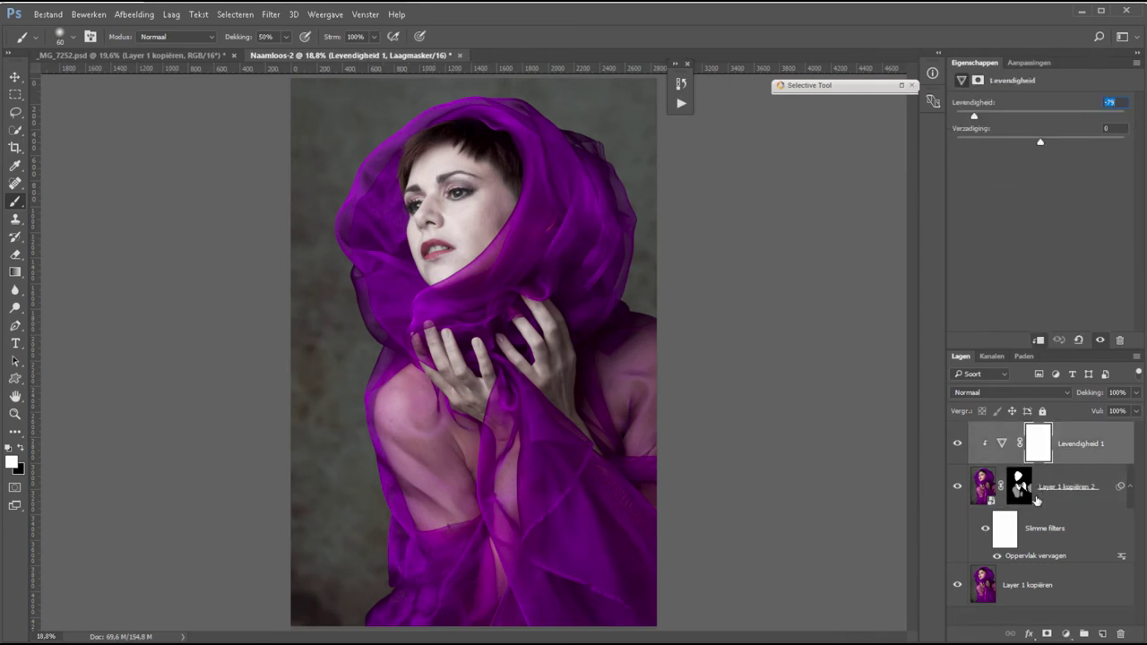
{"action": "left_click", "coordinate": [1066, 636]}
{"action": "key", "text": "Escape"}
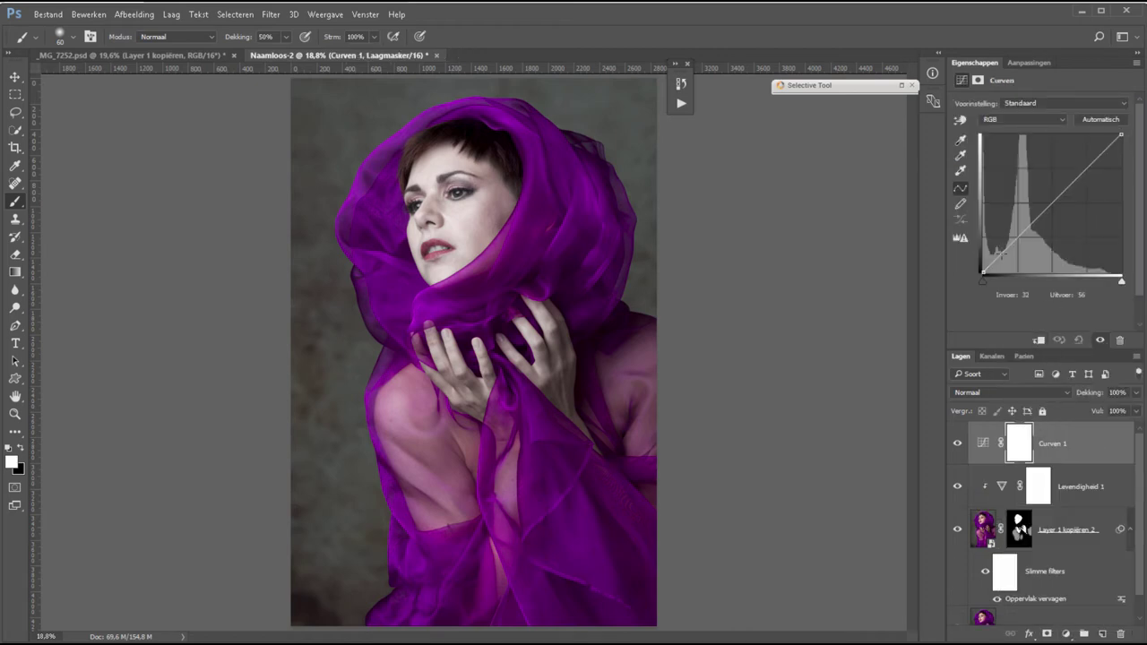
{"action": "left_click_drag", "start_coordinate": [1004, 254], "coordinate": [1009, 249]}
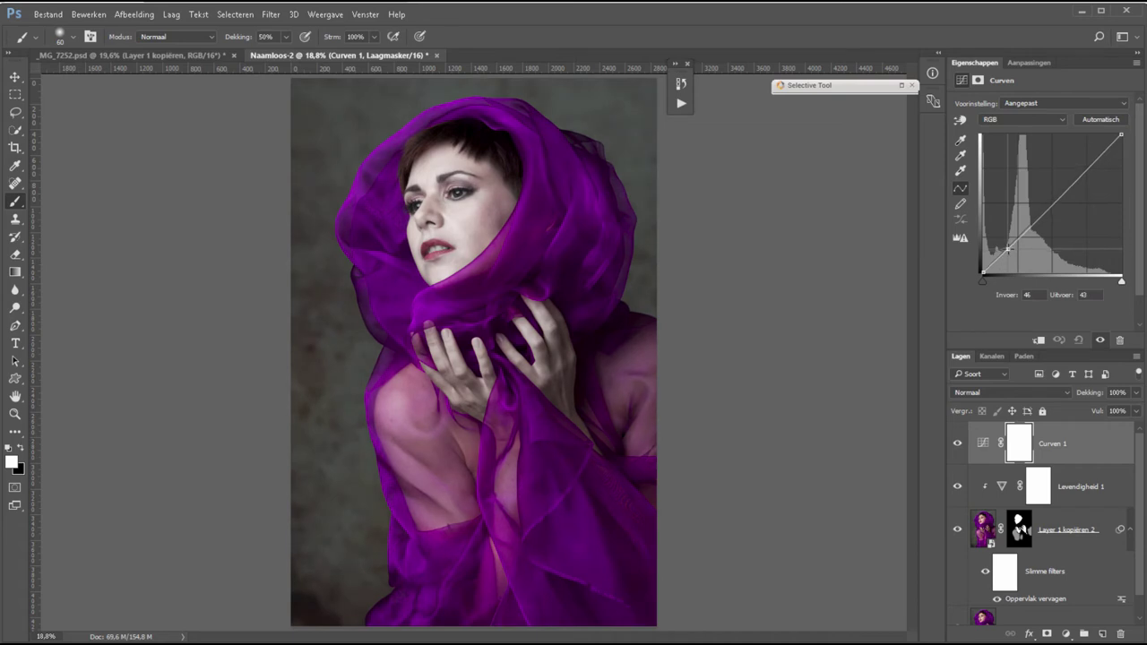
{"action": "left_click_drag", "start_coordinate": [1082, 171], "coordinate": [1084, 165]}
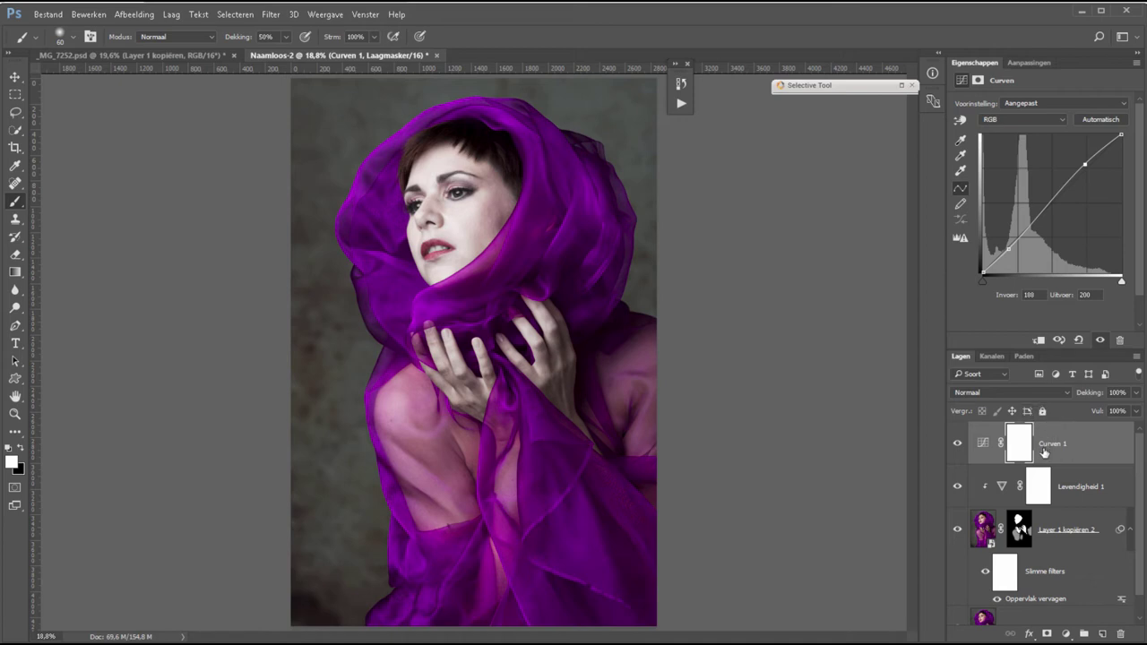
{"action": "left_click", "coordinate": [1038, 341]}
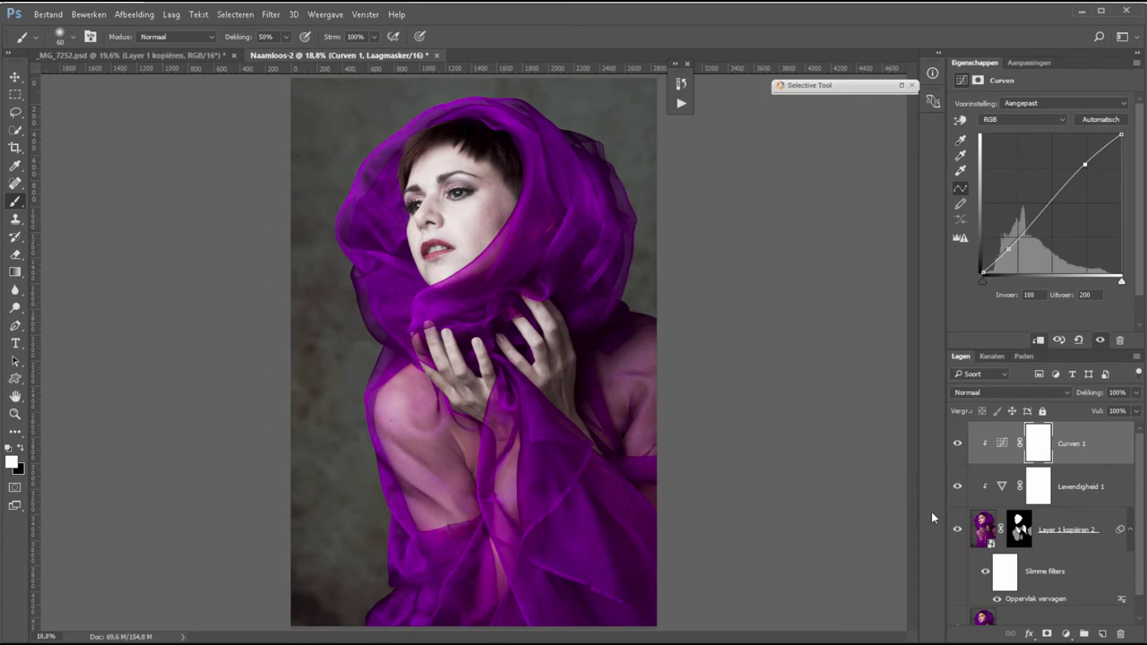
Add a #ffffff solid colour fill layer, clipped to the layers below.
{"action": "left_click", "coordinate": [1065, 635]}
{"action": "left_click", "coordinate": [1046, 339]}
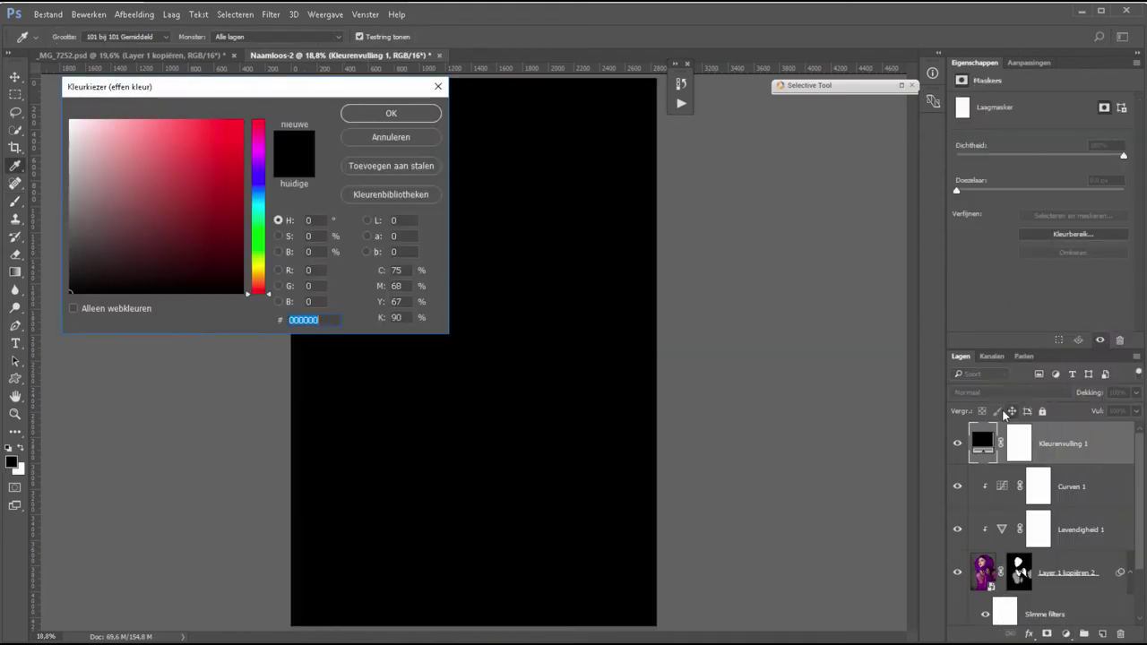
{"action": "left_click_drag", "start_coordinate": [99, 129], "coordinate": [77, 89]}
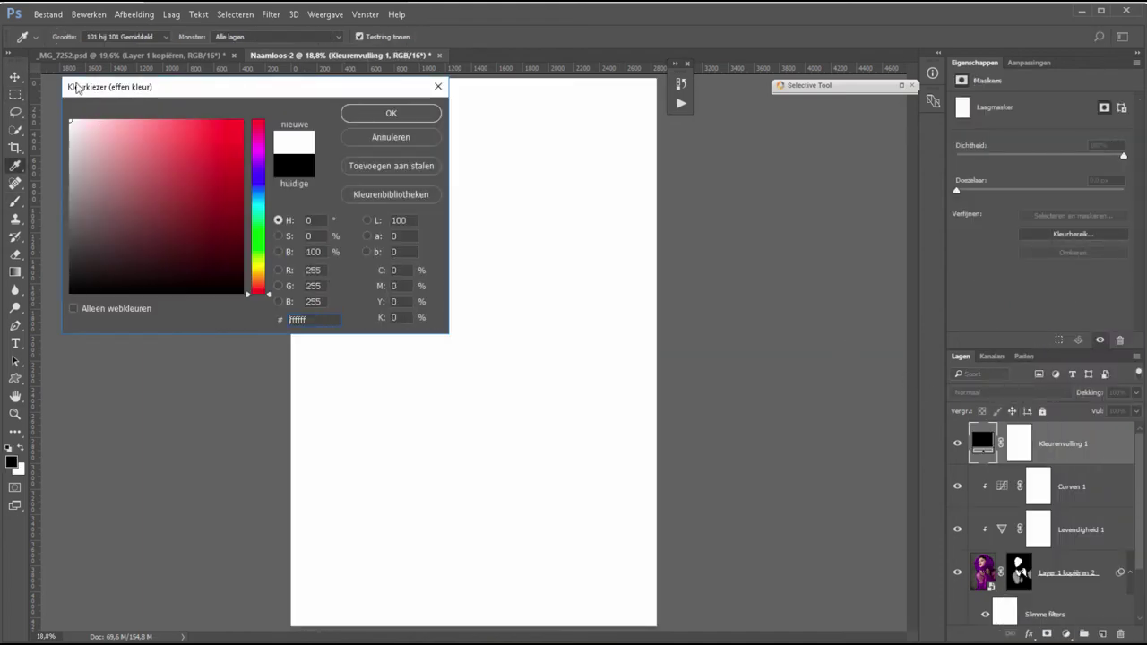
{"action": "left_click", "coordinate": [390, 112]}
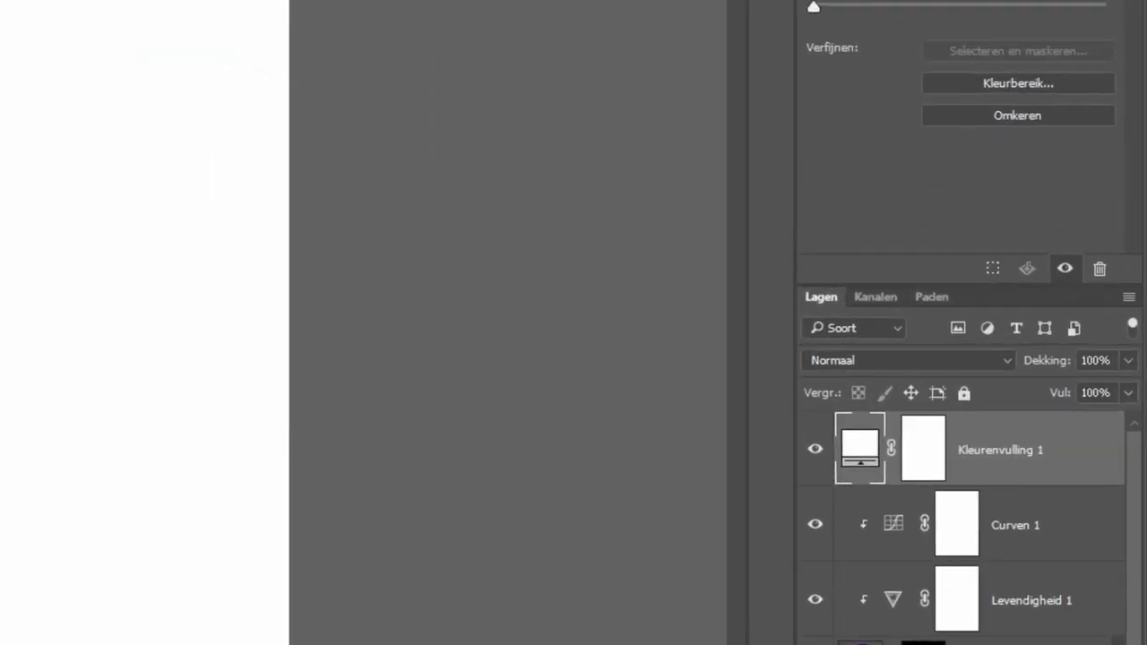
{"action": "right_click", "coordinate": [1044, 445]}
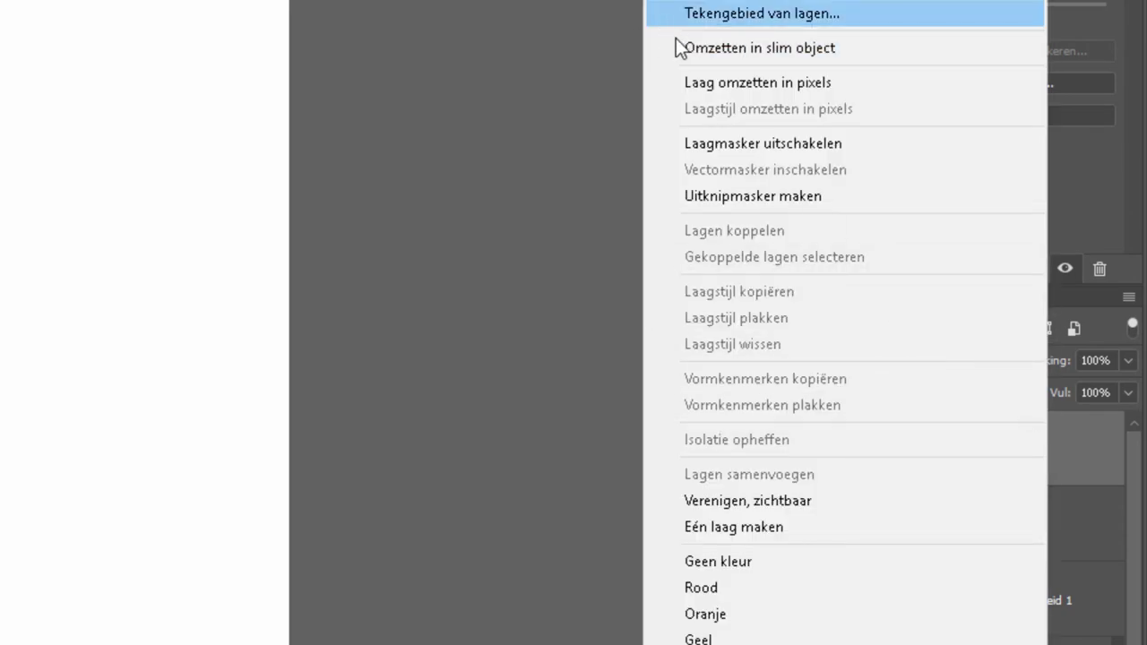
{"action": "left_click", "coordinate": [715, 199]}
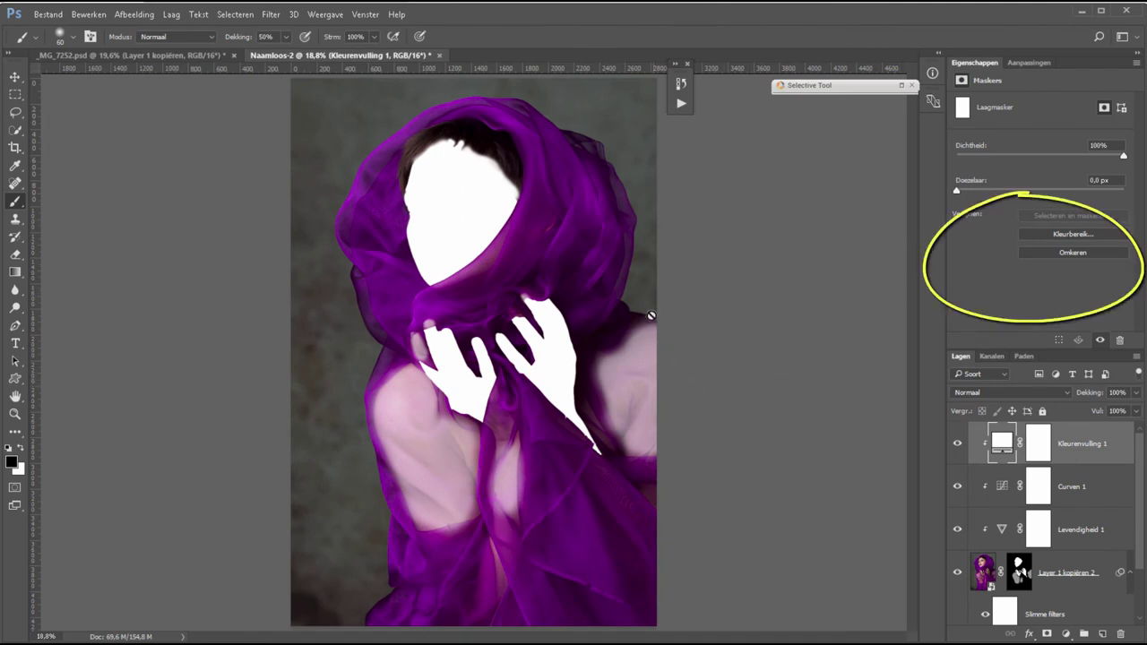
Set Kleurenvulling 1's blend mode to Zwak licht, then zoom in on the face.
{"action": "left_click", "coordinate": [994, 391]}
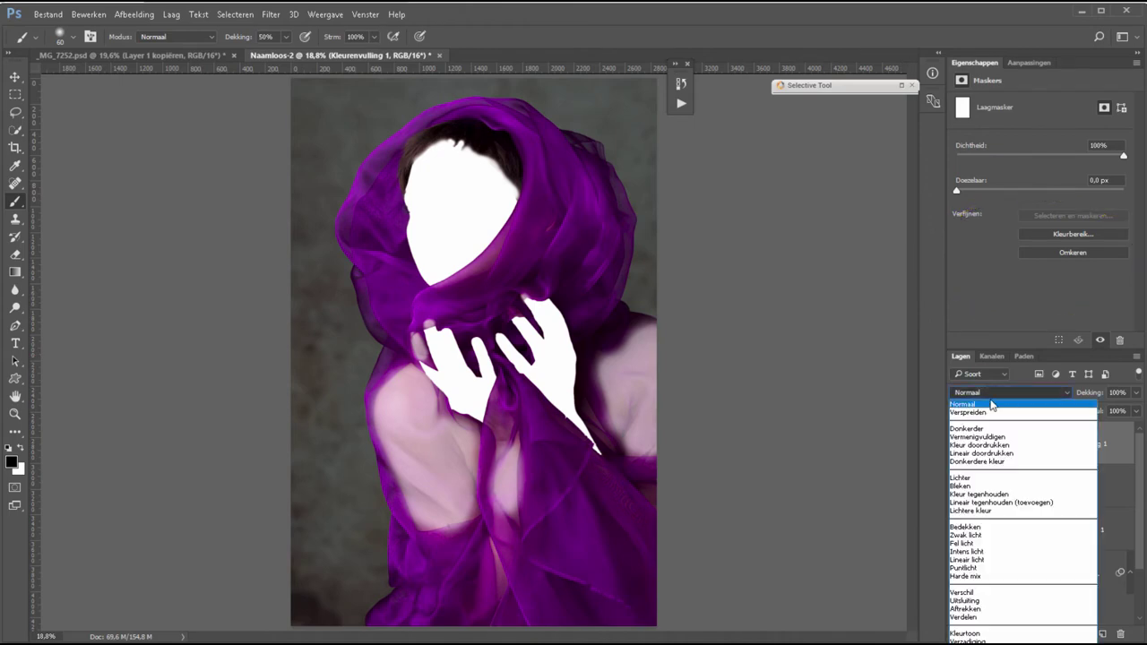
{"action": "left_click", "coordinate": [998, 537]}
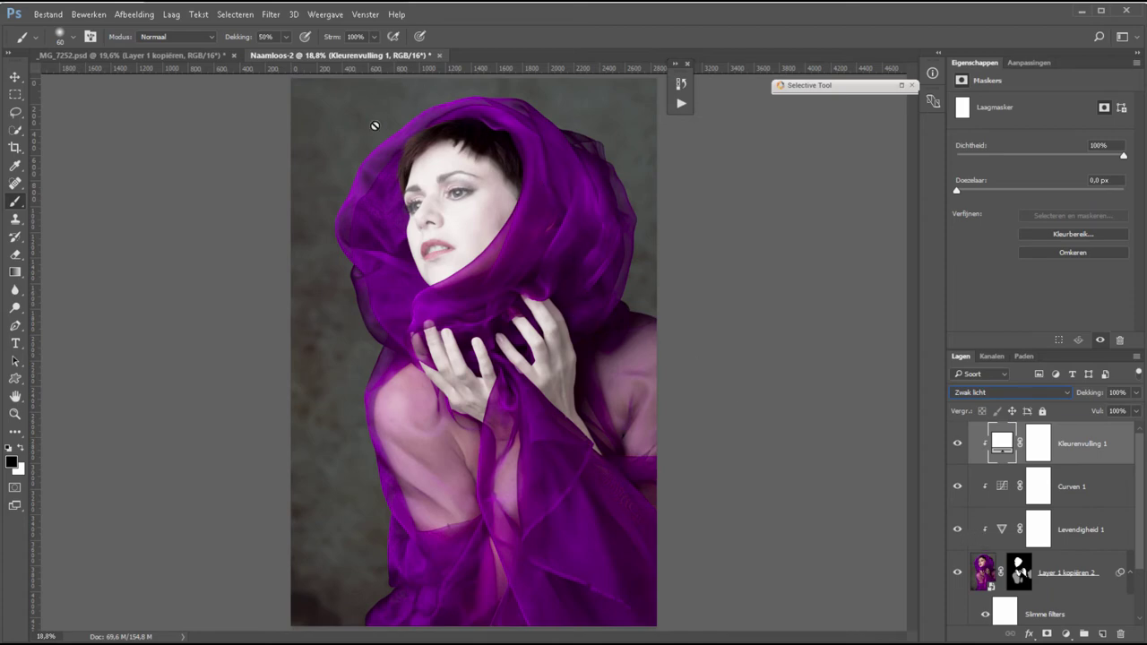
{"action": "left_click", "coordinate": [14, 413]}
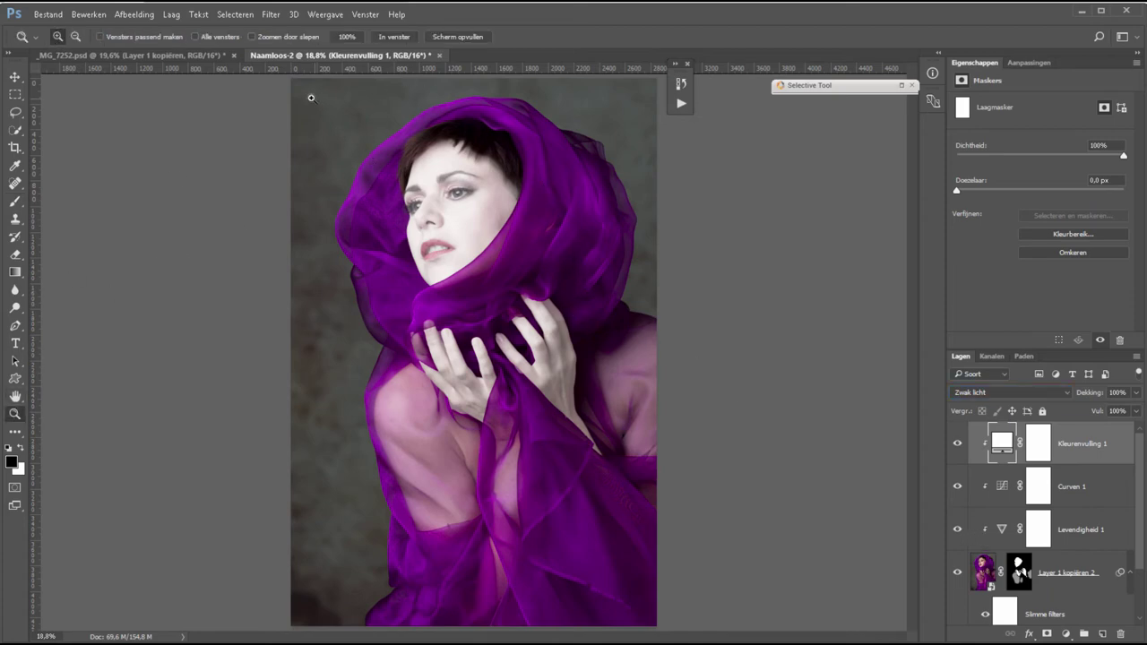
{"action": "left_click_drag", "start_coordinate": [311, 97], "coordinate": [676, 371]}
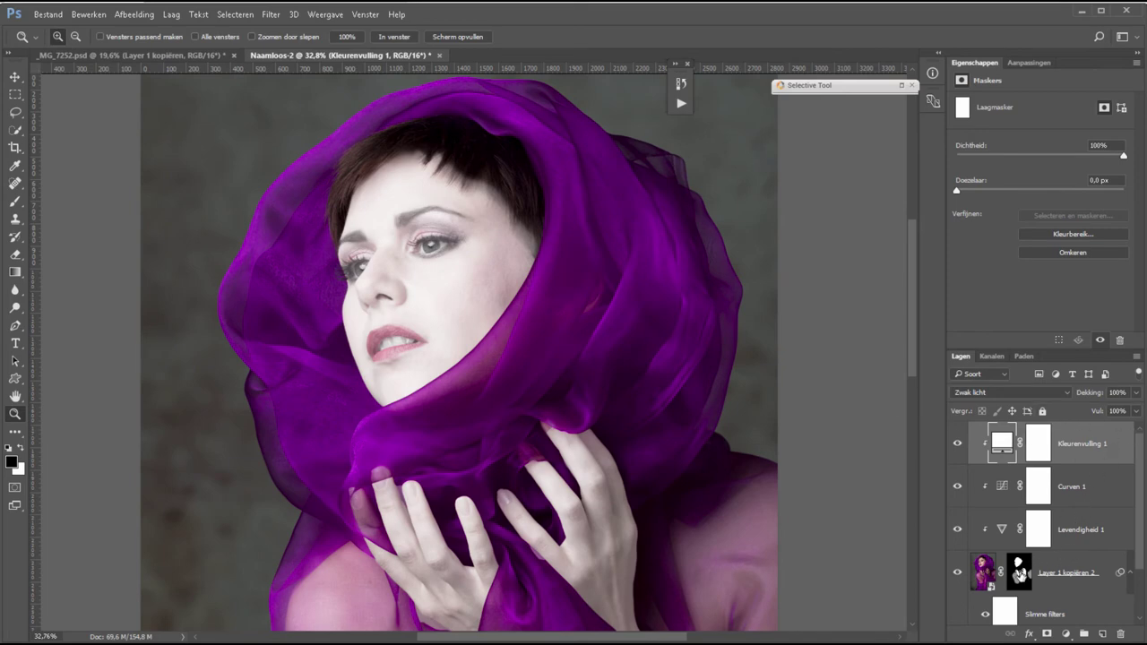
{"action": "left_click", "coordinate": [1019, 575]}
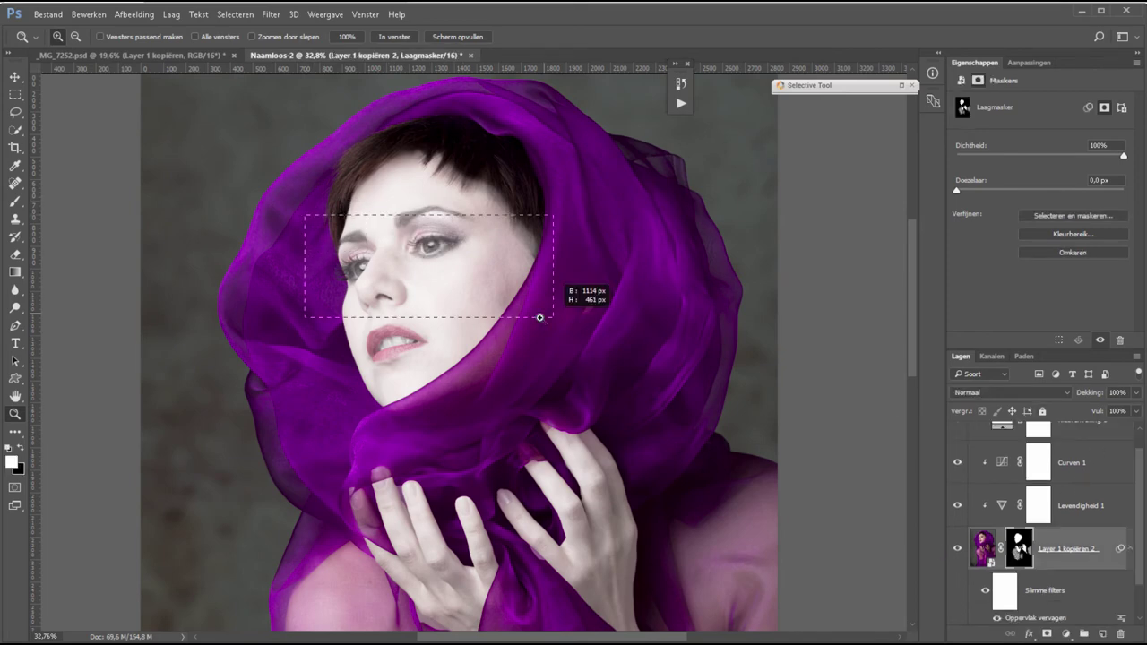
Paint the mask in black at 100%, size 40, to restore detail in both eyes and eyebrows.
{"action": "left_click_drag", "start_coordinate": [305, 213], "coordinate": [546, 310]}
{"action": "key", "text": "b"}
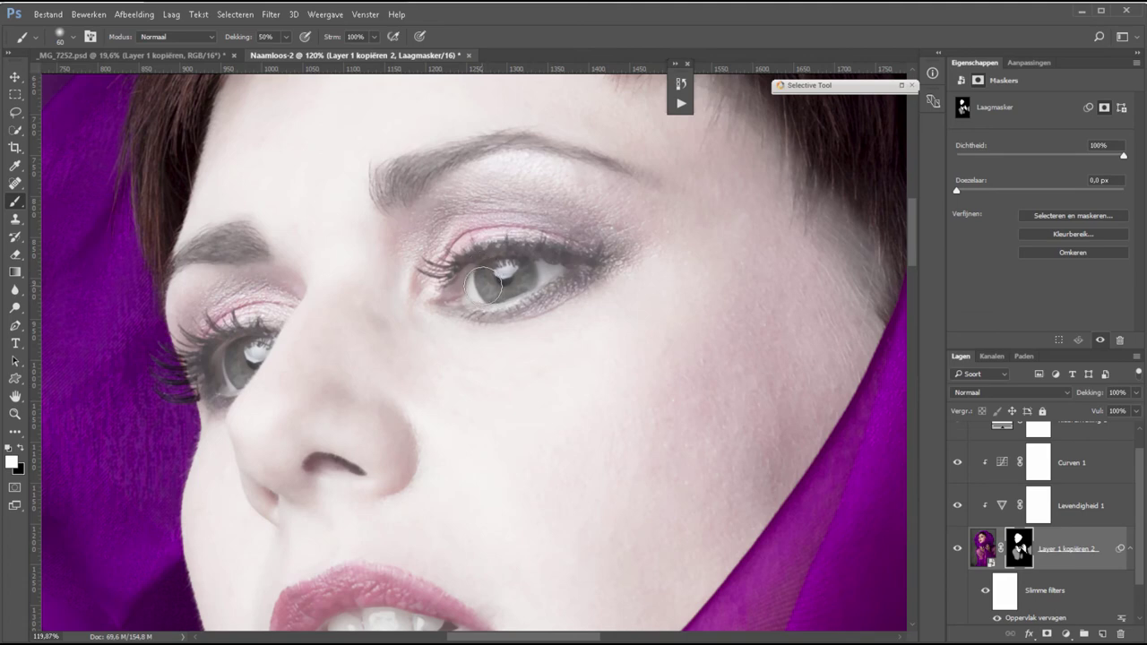
{"action": "key", "text": "x"}
{"action": "key", "text": "bracketleft"}
{"action": "key", "text": "bracketleft"}
{"action": "key", "text": "0"}
{"action": "mouse_move", "coordinate": [485, 285]}
{"action": "left_mouse_down"}
{"action": "mouse_move", "coordinate": [473, 305]}
{"action": "mouse_move", "coordinate": [574, 278]}
{"action": "left_mouse_up"}
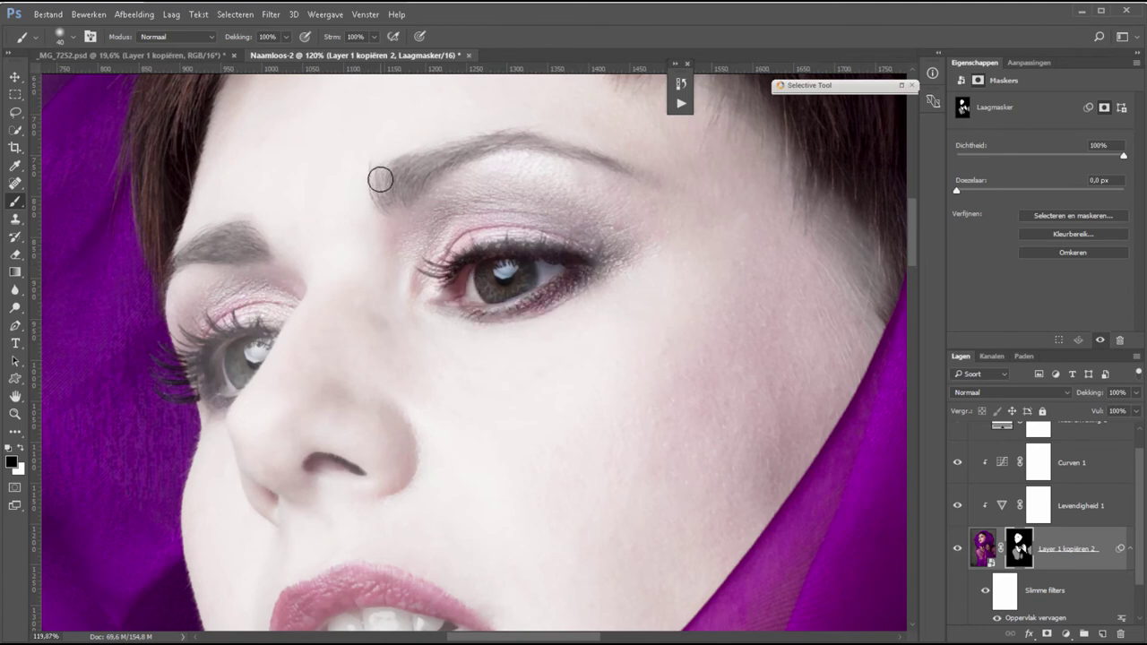
{"action": "mouse_move", "coordinate": [377, 184]}
{"action": "left_mouse_down"}
{"action": "mouse_move", "coordinate": [492, 149]}
{"action": "mouse_move", "coordinate": [557, 145]}
{"action": "mouse_move", "coordinate": [650, 179]}
{"action": "mouse_move", "coordinate": [574, 166]}
{"action": "mouse_move", "coordinate": [628, 200]}
{"action": "mouse_move", "coordinate": [566, 187]}
{"action": "mouse_move", "coordinate": [618, 189]}
{"action": "mouse_move", "coordinate": [567, 171]}
{"action": "mouse_move", "coordinate": [558, 120]}
{"action": "mouse_move", "coordinate": [617, 141]}
{"action": "mouse_move", "coordinate": [679, 197]}
{"action": "mouse_move", "coordinate": [670, 211]}
{"action": "left_mouse_up"}
{"action": "key", "text": "x"}
{"action": "key", "text": "x"}
{"action": "mouse_move", "coordinate": [269, 349]}
{"action": "left_mouse_down"}
{"action": "mouse_move", "coordinate": [199, 367]}
{"action": "mouse_move", "coordinate": [187, 256]}
{"action": "mouse_move", "coordinate": [233, 247]}
{"action": "mouse_move", "coordinate": [159, 259]}
{"action": "mouse_move", "coordinate": [194, 284]}
{"action": "left_mouse_up"}
Restore the nostril at 50% strength and the deep red lips at full strength, then fit the image.
{"action": "key", "text": "x"}
{"action": "key", "text": "x"}
{"action": "mouse_move", "coordinate": [308, 440]}
{"action": "left_mouse_down"}
{"action": "mouse_move", "coordinate": [370, 180]}
{"action": "mouse_move", "coordinate": [421, 211]}
{"action": "left_mouse_up"}
{"action": "key", "text": "x"}
{"action": "key", "text": "5"}
{"action": "key", "text": "x"}
{"action": "key", "text": "0"}
{"action": "key", "text": "x"}
{"action": "left_click_drag", "start_coordinate": [369, 173], "coordinate": [344, 218]}
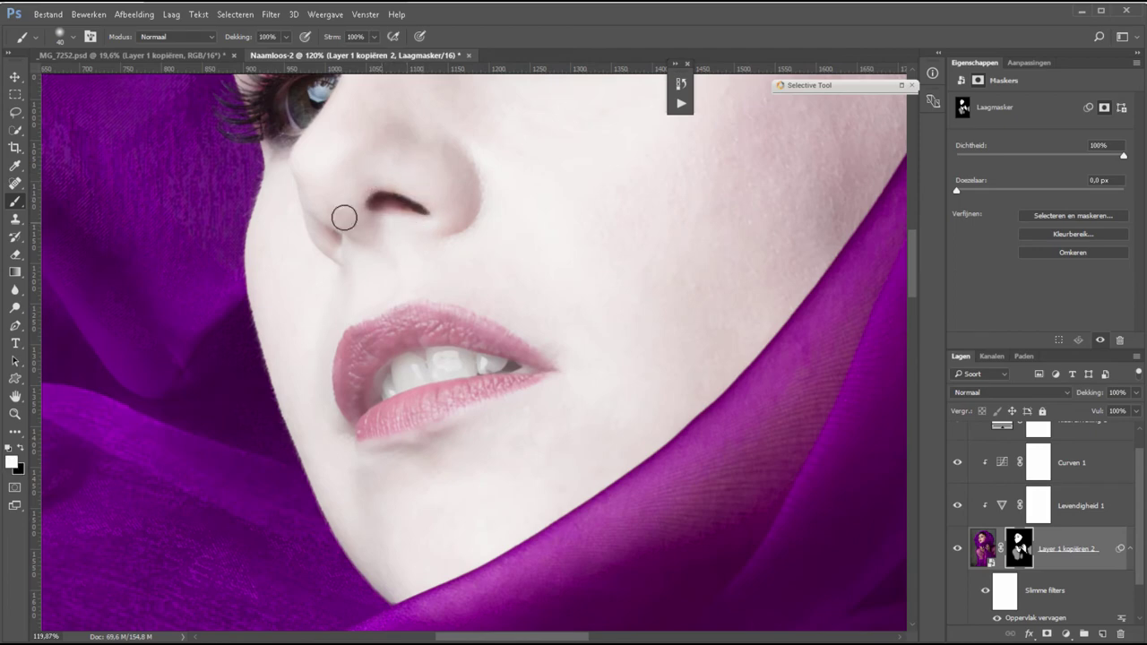
{"action": "key", "text": "x"}
{"action": "mouse_move", "coordinate": [354, 345]}
{"action": "left_mouse_down"}
{"action": "mouse_move", "coordinate": [354, 376]}
{"action": "mouse_move", "coordinate": [430, 421]}
{"action": "mouse_move", "coordinate": [510, 336]}
{"action": "mouse_move", "coordinate": [412, 339]}
{"action": "mouse_move", "coordinate": [443, 379]}
{"action": "left_mouse_up"}
{"action": "key", "text": "ctrl+0"}
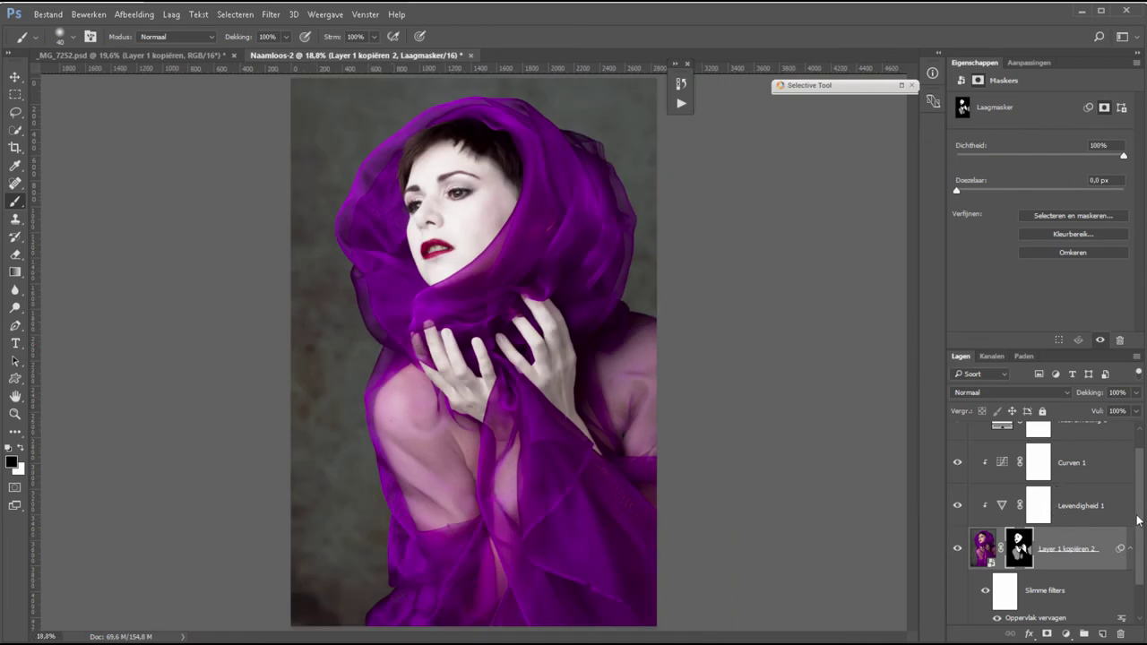
Group the portrait, vibrance, curves and Kleurenvulling 1 layers as Groep 1 at 50% opacity, targeting the portrait mask.
{"action": "scroll", "coordinate": [1136, 519], "scroll_direction": "up", "scroll_amount": 1}
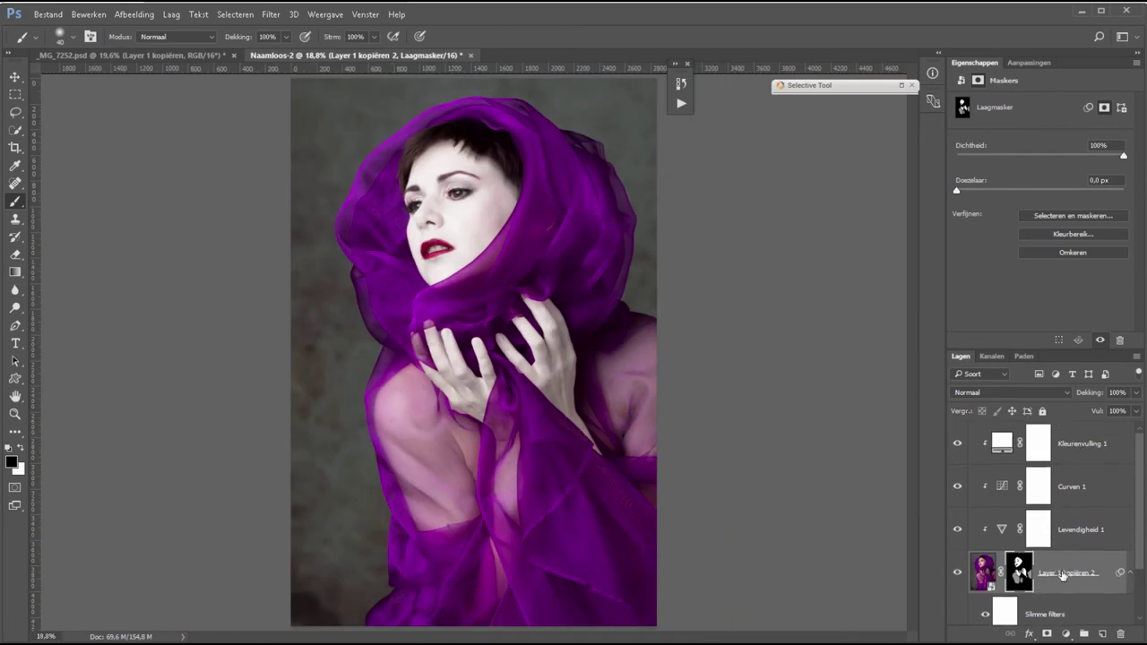
{"action": "left_click", "coordinate": [1065, 576]}
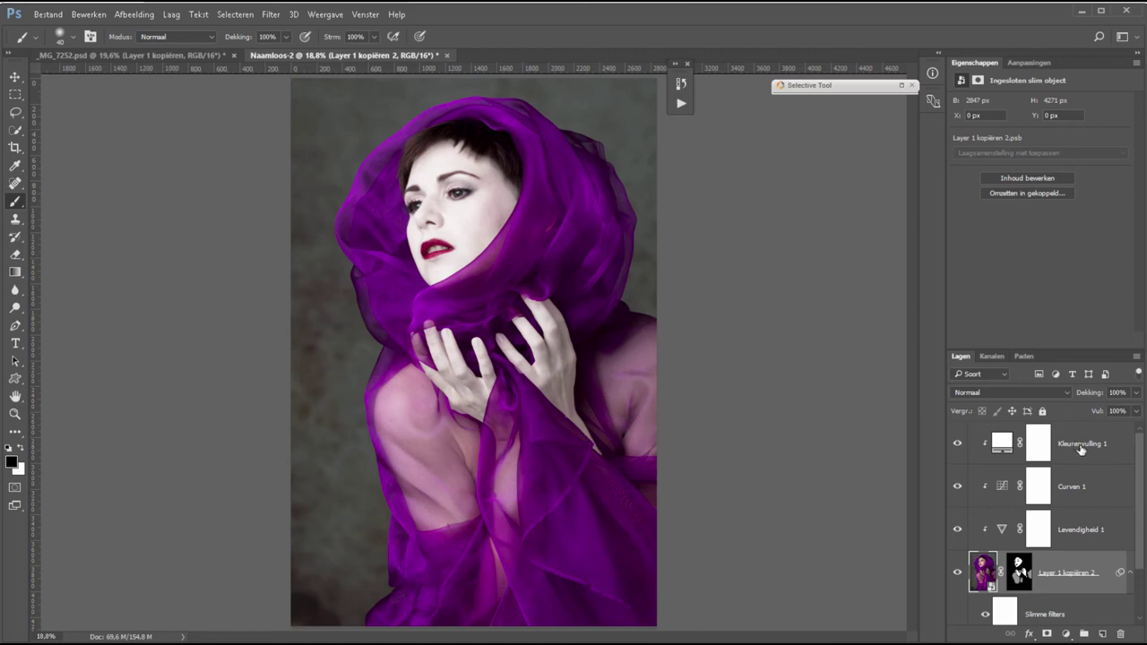
{"action": "left_click", "coordinate": [1079, 448], "text": "shift"}
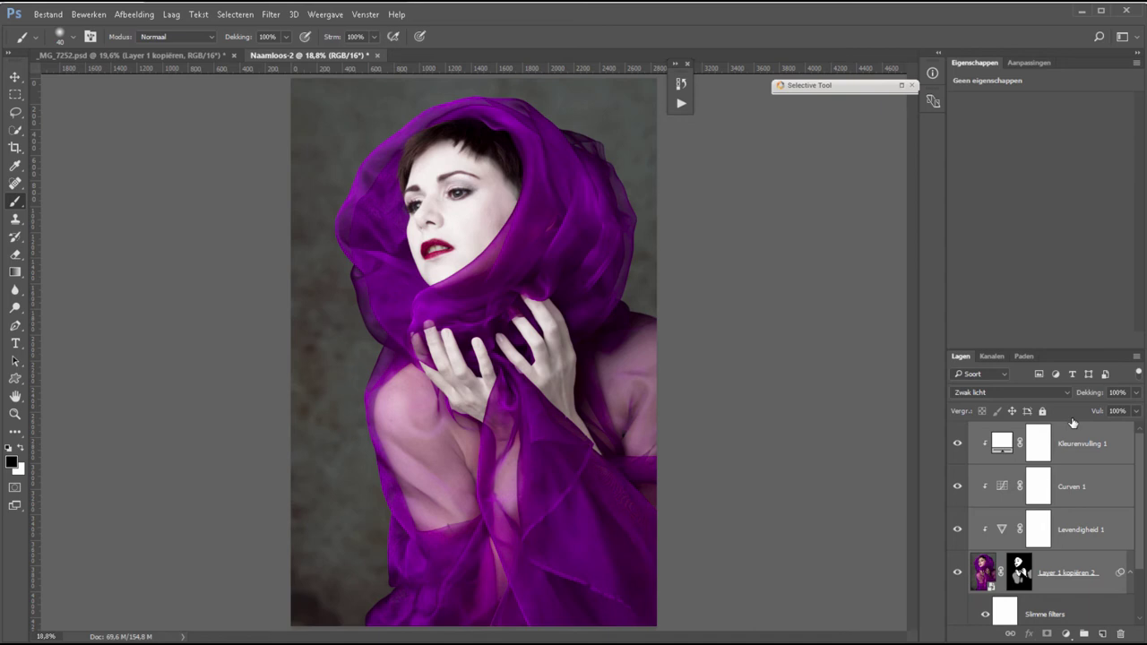
{"action": "key", "text": "ctrl+g"}
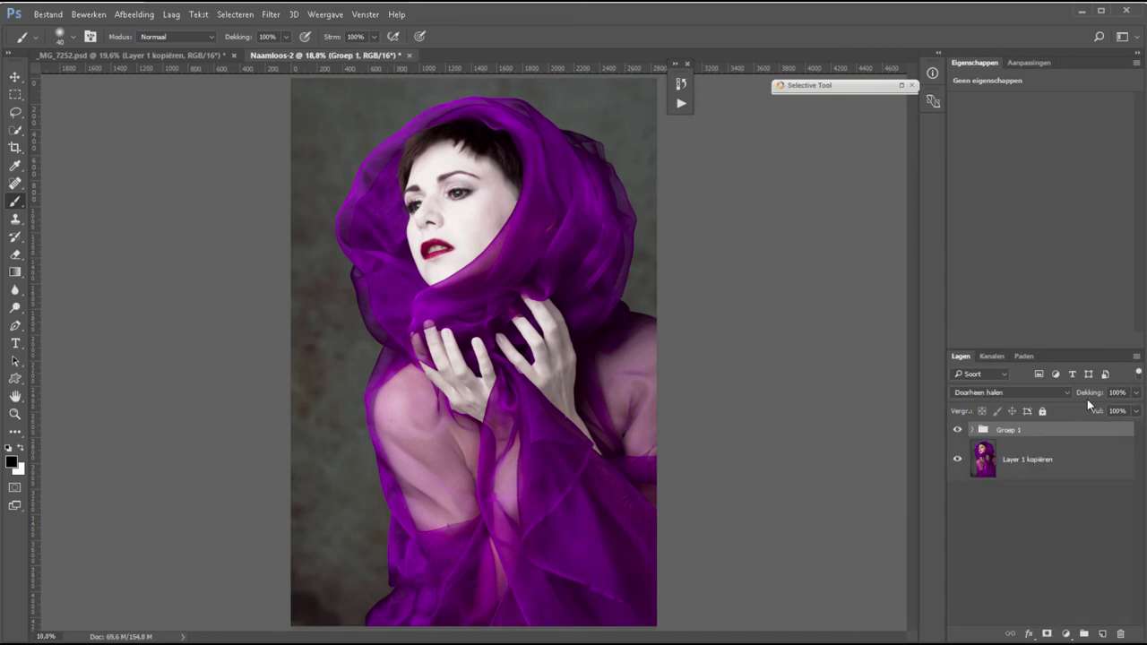
{"action": "mouse_move", "coordinate": [1089, 396]}
{"action": "left_mouse_down"}
{"action": "mouse_move", "coordinate": [1077, 396]}
{"action": "mouse_move", "coordinate": [1091, 395]}
{"action": "left_mouse_up"}
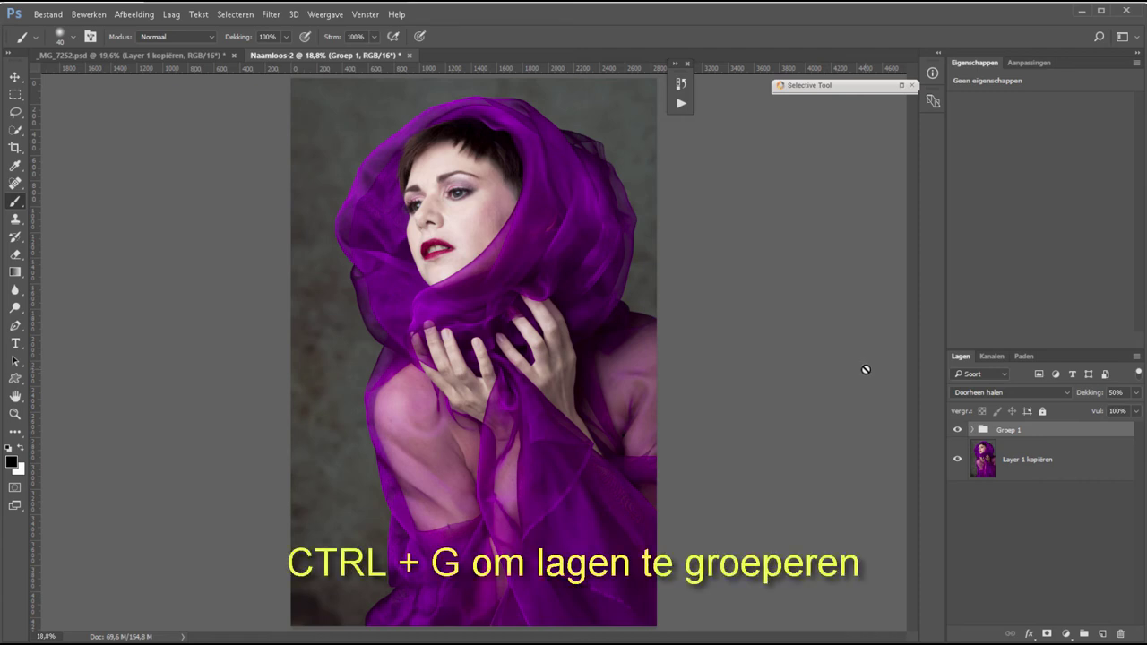
{"action": "left_click", "coordinate": [971, 431]}
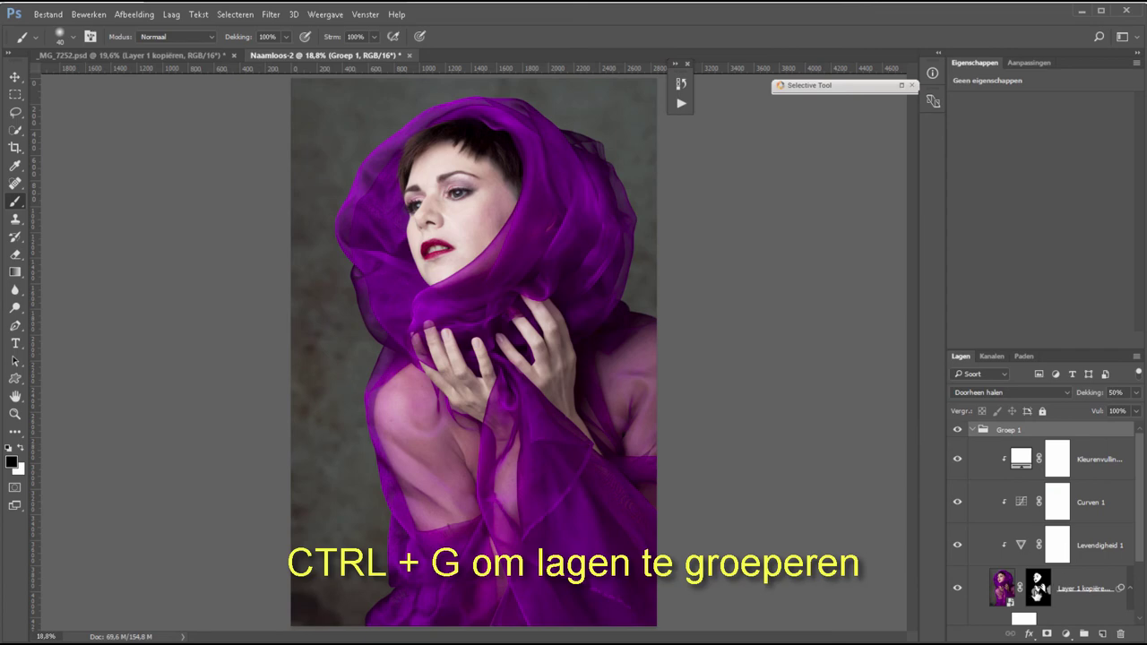
{"action": "left_click", "coordinate": [1037, 598]}
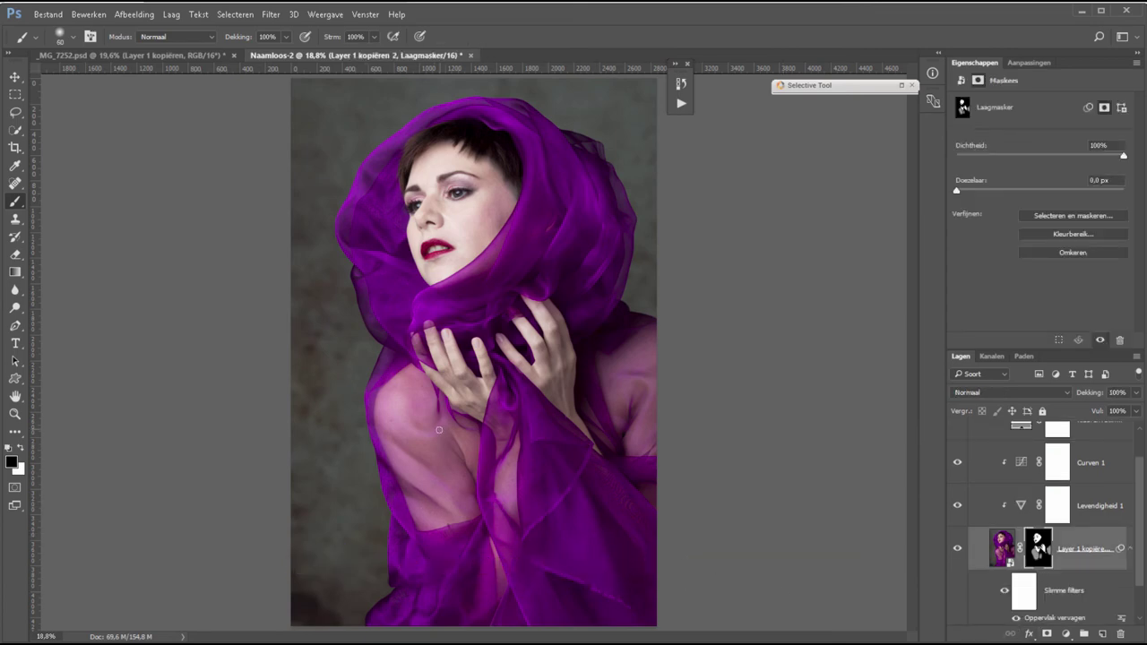
Paint the mask in white with a 400-pixel brush at 30% over the shoulders and upper arms.
{"action": "key", "text": "bracketright"}
{"action": "key", "text": "bracketright"}
{"action": "key", "text": "bracketright"}
{"action": "key", "text": "x"}
{"action": "key", "text": "3"}
{"action": "left_click_drag", "start_coordinate": [402, 391], "coordinate": [417, 440]}
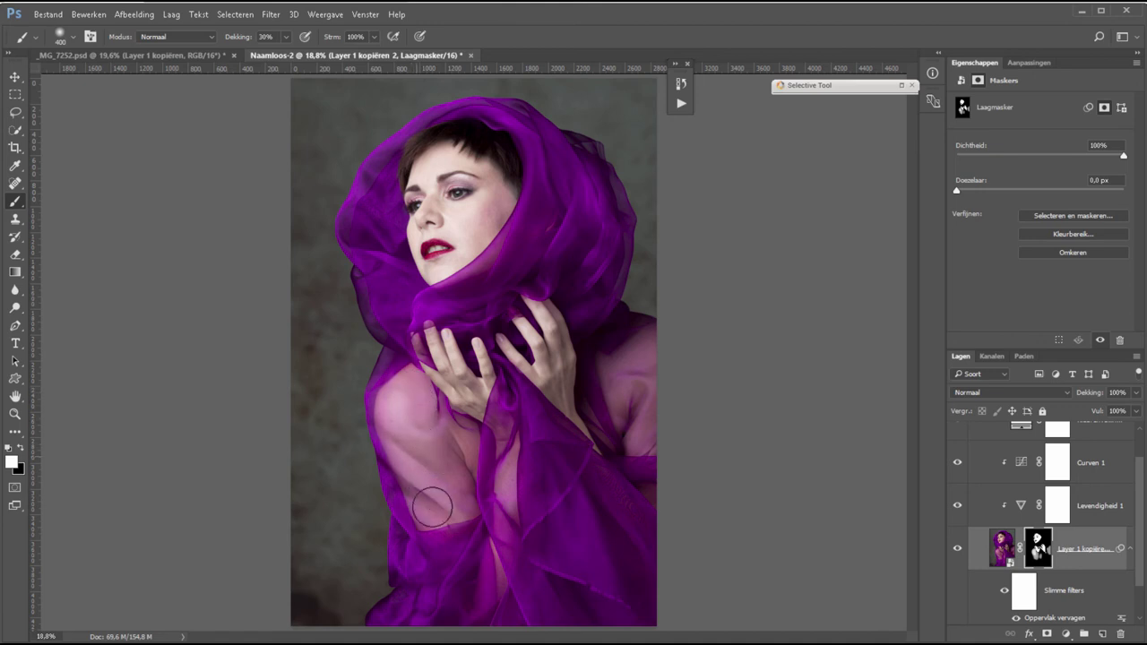
{"action": "mouse_move", "coordinate": [432, 507]}
{"action": "left_mouse_down"}
{"action": "mouse_move", "coordinate": [440, 440]}
{"action": "mouse_move", "coordinate": [404, 456]}
{"action": "mouse_move", "coordinate": [427, 474]}
{"action": "mouse_move", "coordinate": [454, 456]}
{"action": "left_mouse_up"}
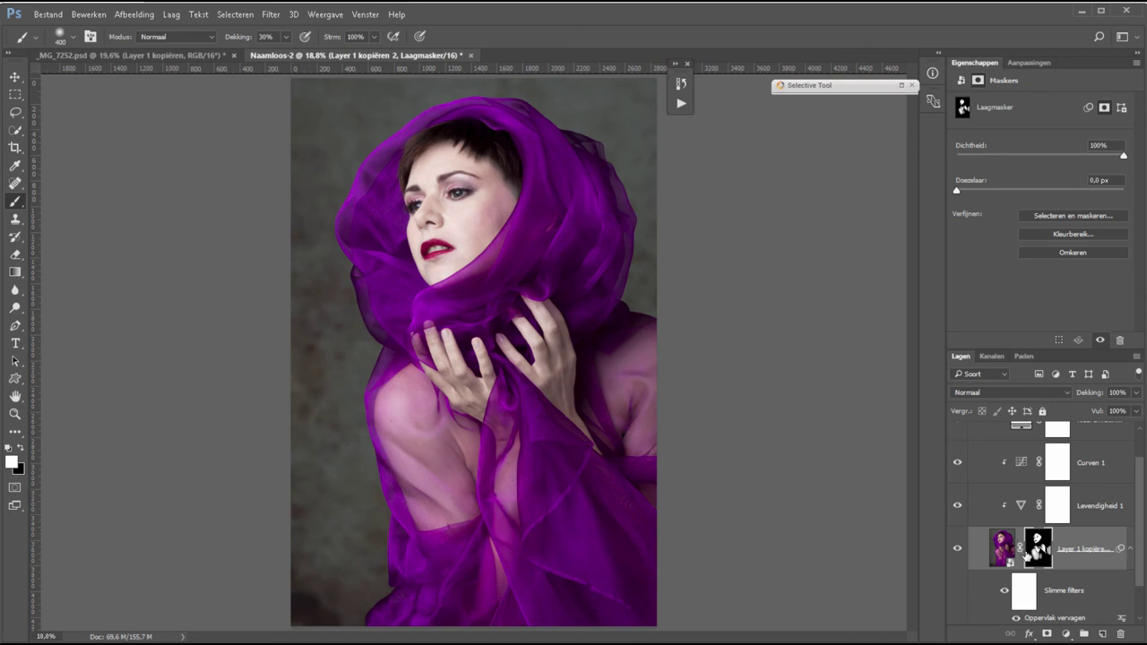
Inspect the layer mask on its own, then bring up the Levendigheid 1 vibrance settings.
{"action": "left_click", "coordinate": [1035, 558], "text": "alt"}
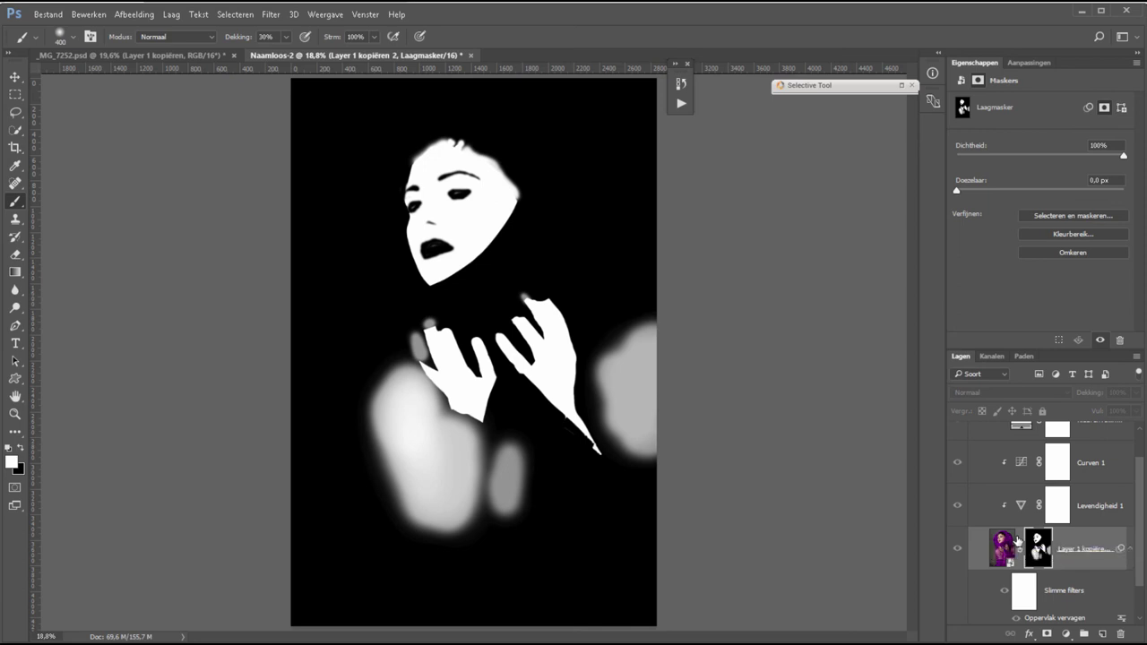
{"action": "left_click", "coordinate": [958, 550]}
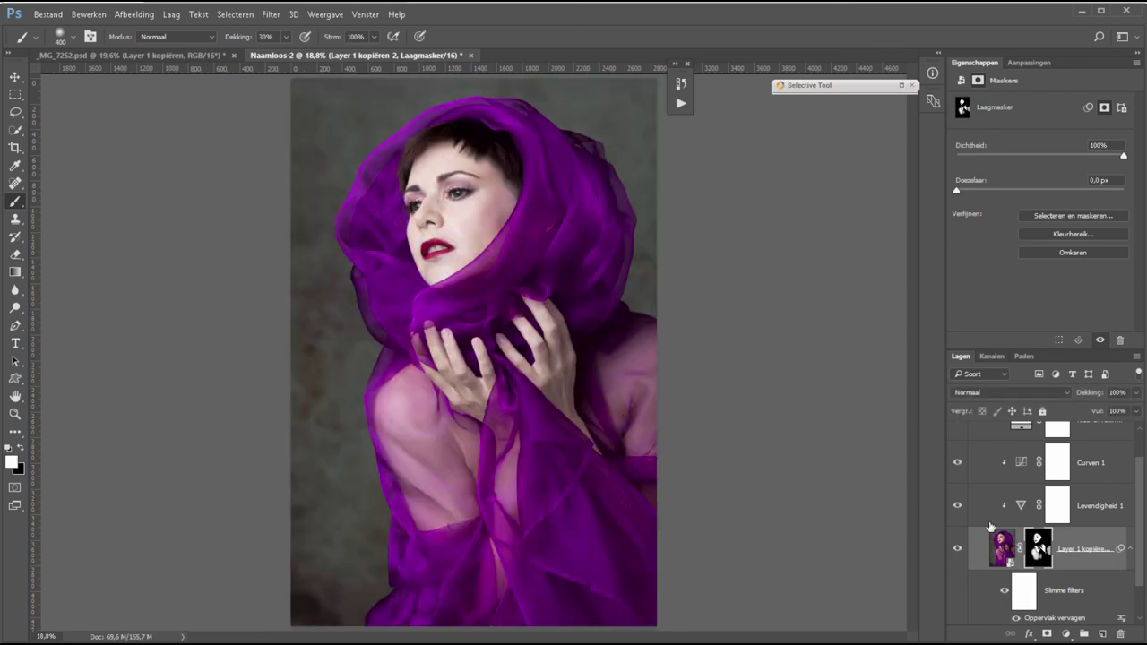
{"action": "left_click", "coordinate": [989, 509]}
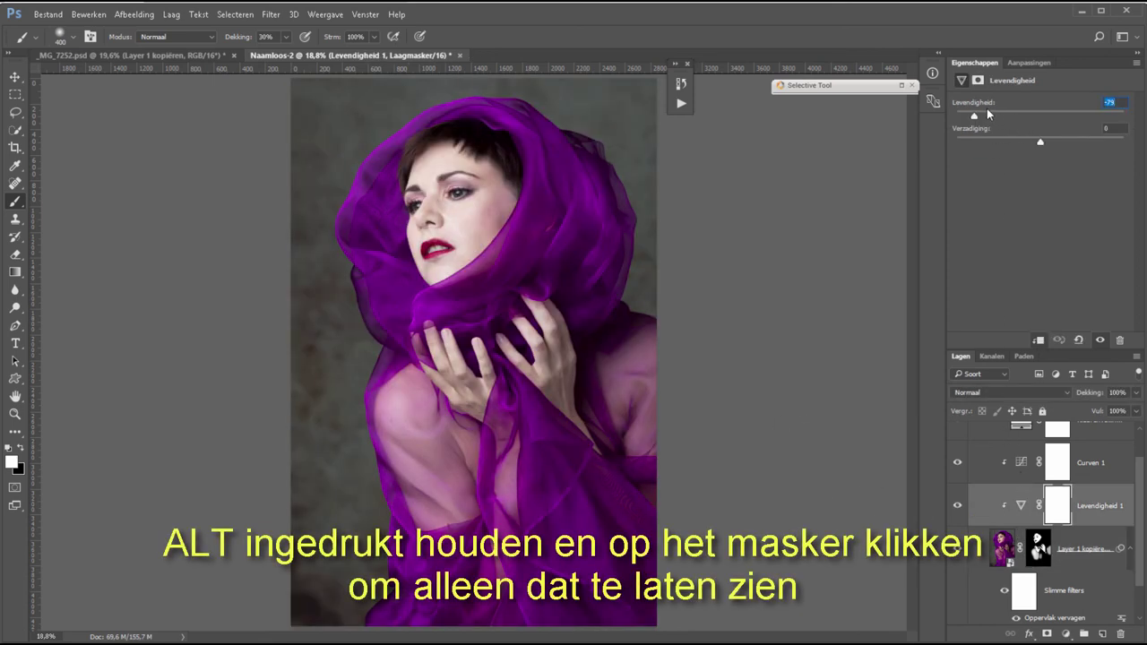
Set Levendigheid 1 vibrance to -51 and drop Groep 1's opacity to about 40%.
{"action": "left_click_drag", "start_coordinate": [989, 114], "coordinate": [1001, 118]}
{"action": "scroll", "coordinate": [1141, 447], "scroll_direction": "up", "scroll_amount": 1}
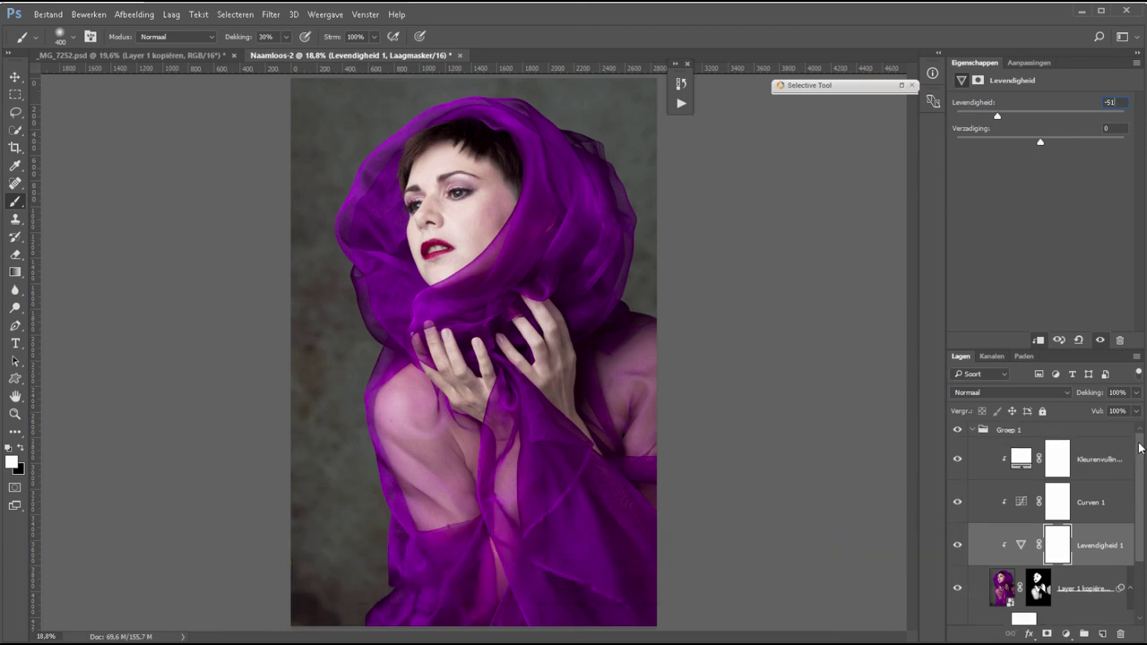
{"action": "left_click", "coordinate": [972, 430]}
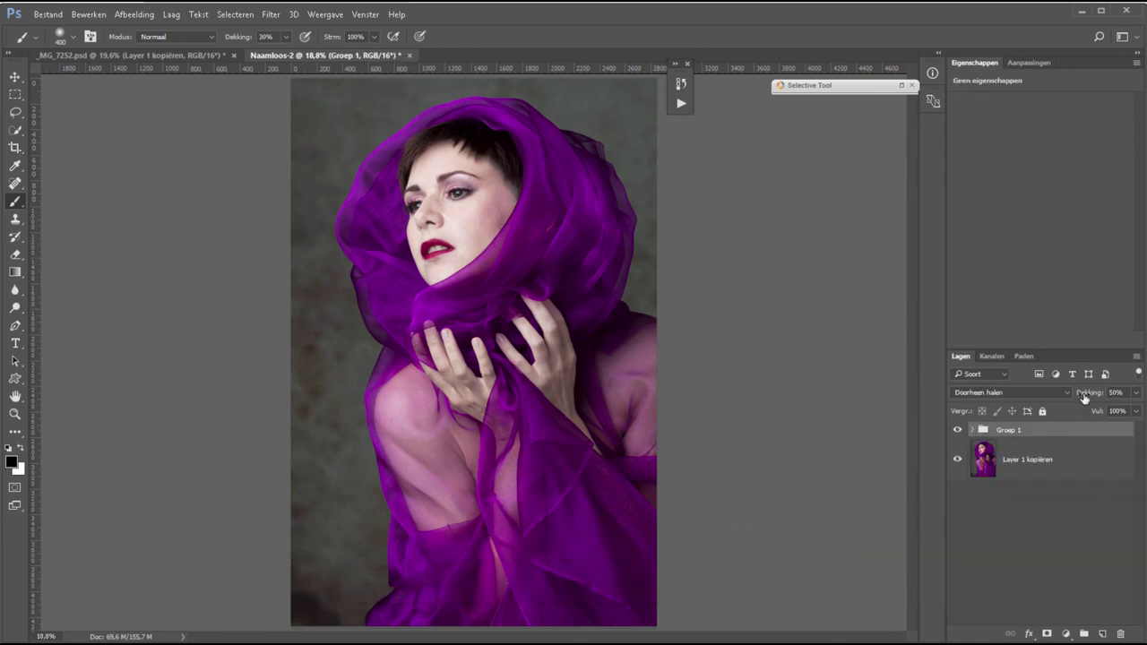
{"action": "left_click_drag", "start_coordinate": [1085, 397], "coordinate": [1125, 396]}
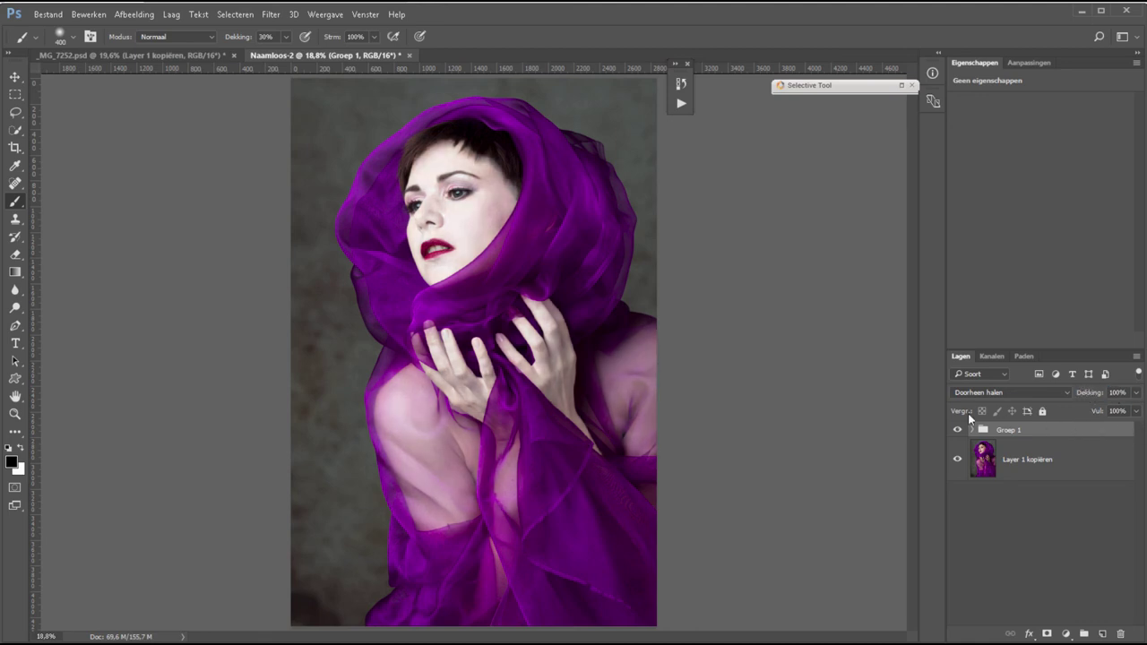
Try a lower opacity on Kleurenvulling 1, restore it to 100%, and collapse Groep 1.
{"action": "left_click", "coordinate": [973, 431]}
{"action": "left_click", "coordinate": [1095, 462]}
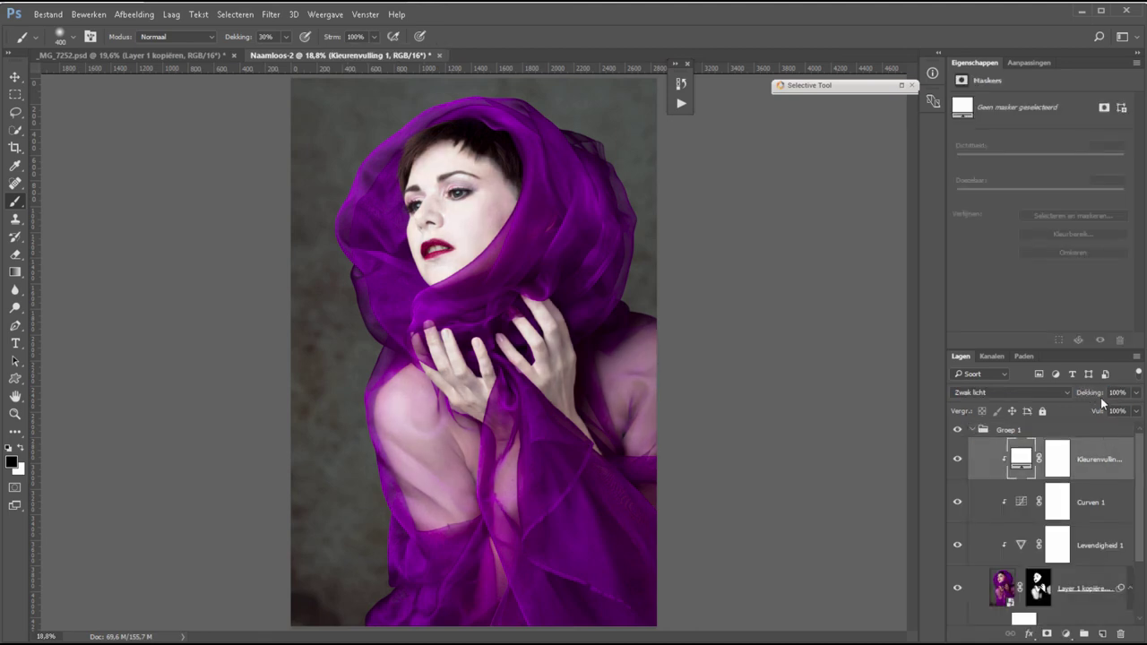
{"action": "left_click_drag", "start_coordinate": [1094, 397], "coordinate": [1081, 399]}
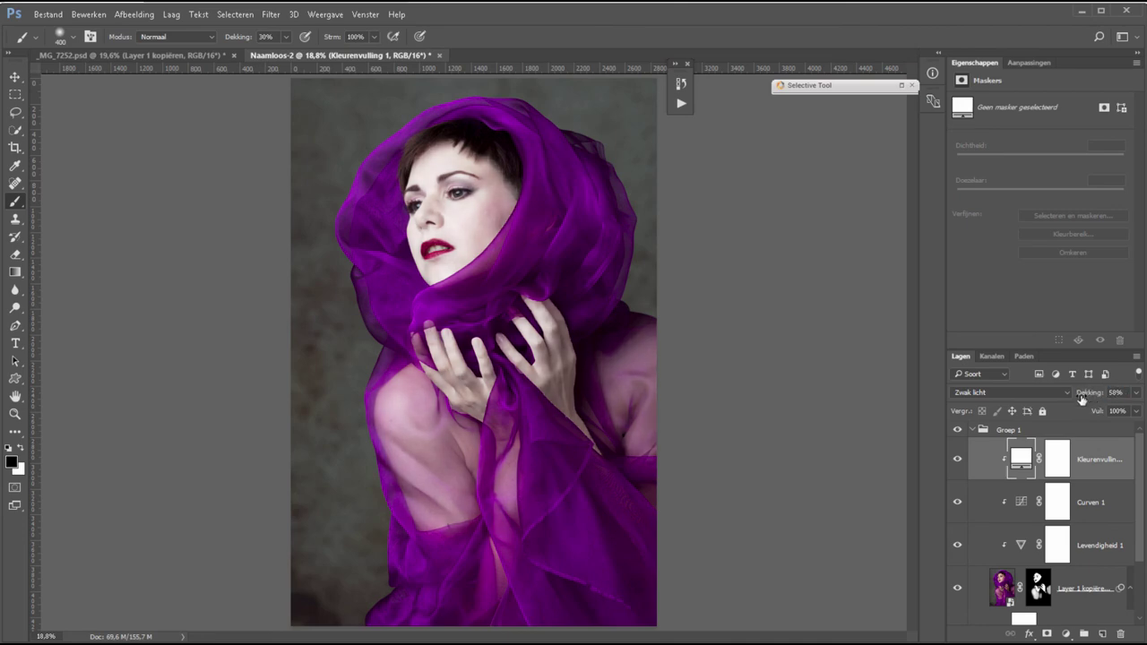
{"action": "mouse_move", "coordinate": [1081, 398]}
{"action": "left_mouse_down"}
{"action": "mouse_move", "coordinate": [1111, 398]}
{"action": "mouse_move", "coordinate": [1087, 400]}
{"action": "left_mouse_up"}
{"action": "left_click", "coordinate": [973, 431]}
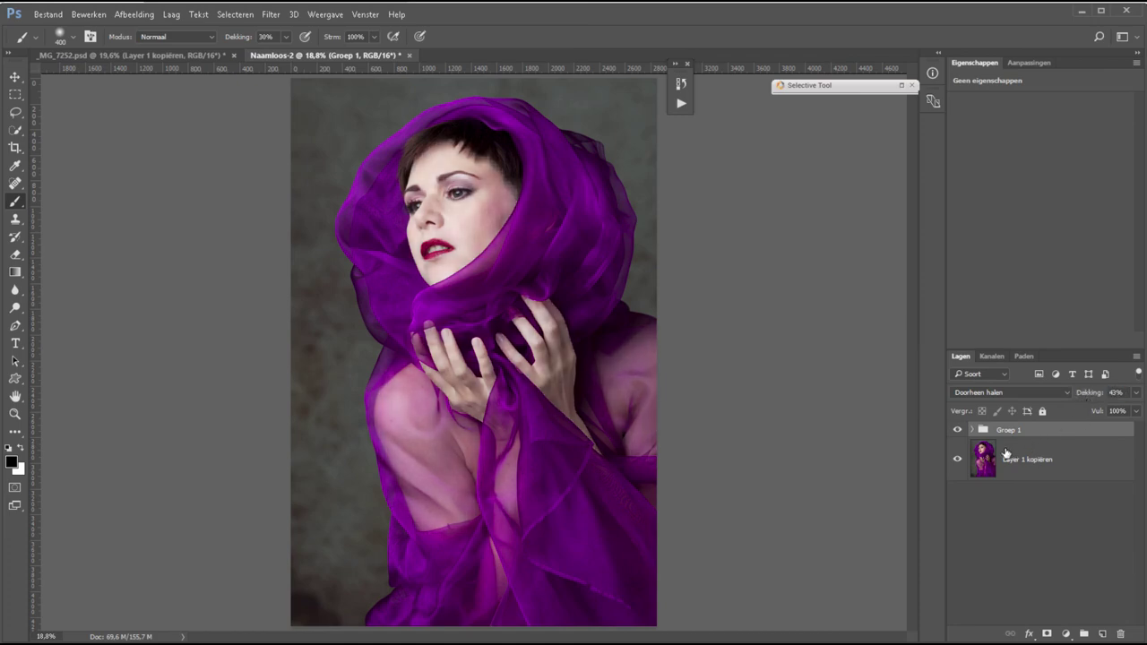